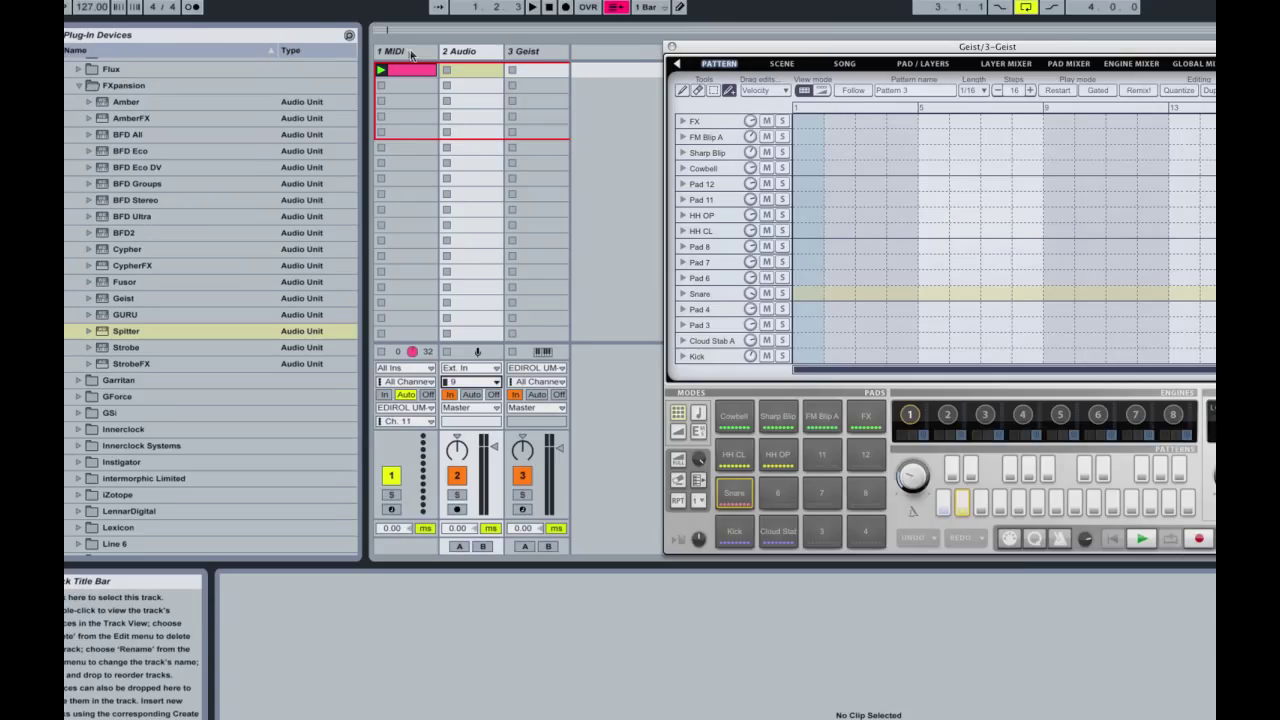
- Set 2 Audio's input to channel 9 and launch the MIDI track's clip
{"action": "left_click", "coordinate": [351, 72]}
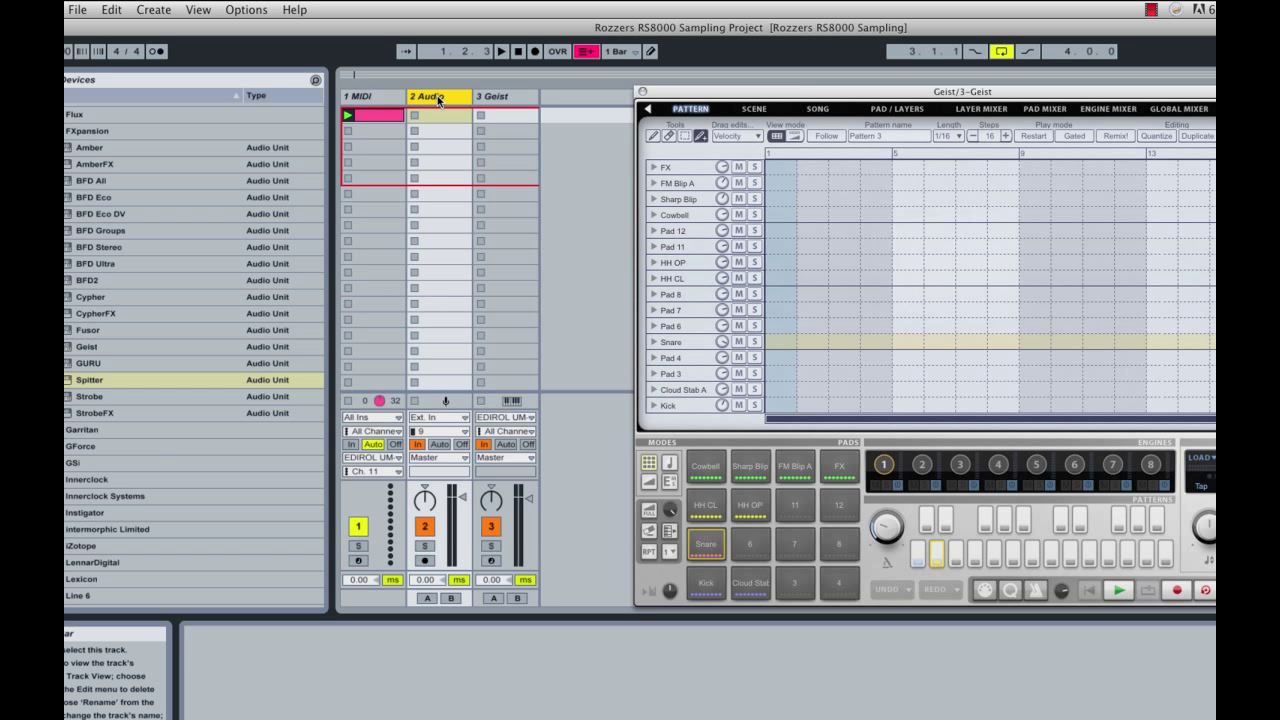
{"action": "left_click", "coordinate": [453, 432]}
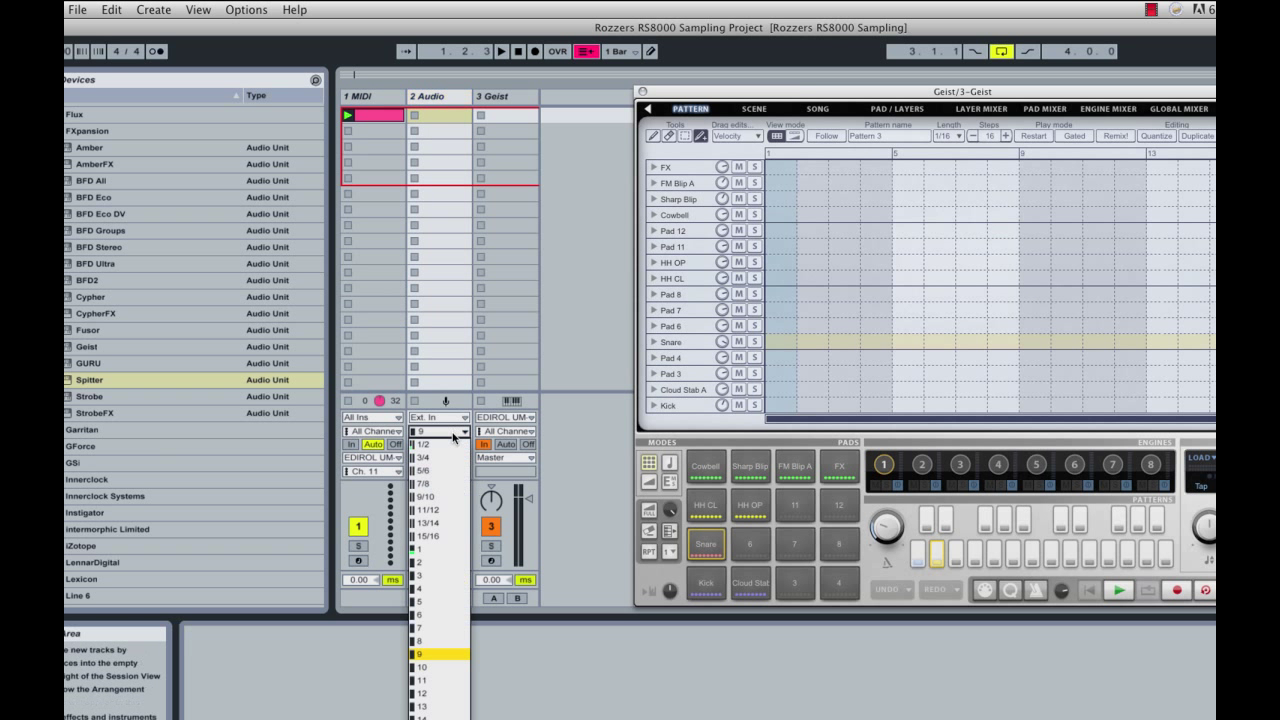
{"action": "left_click", "coordinate": [455, 652]}
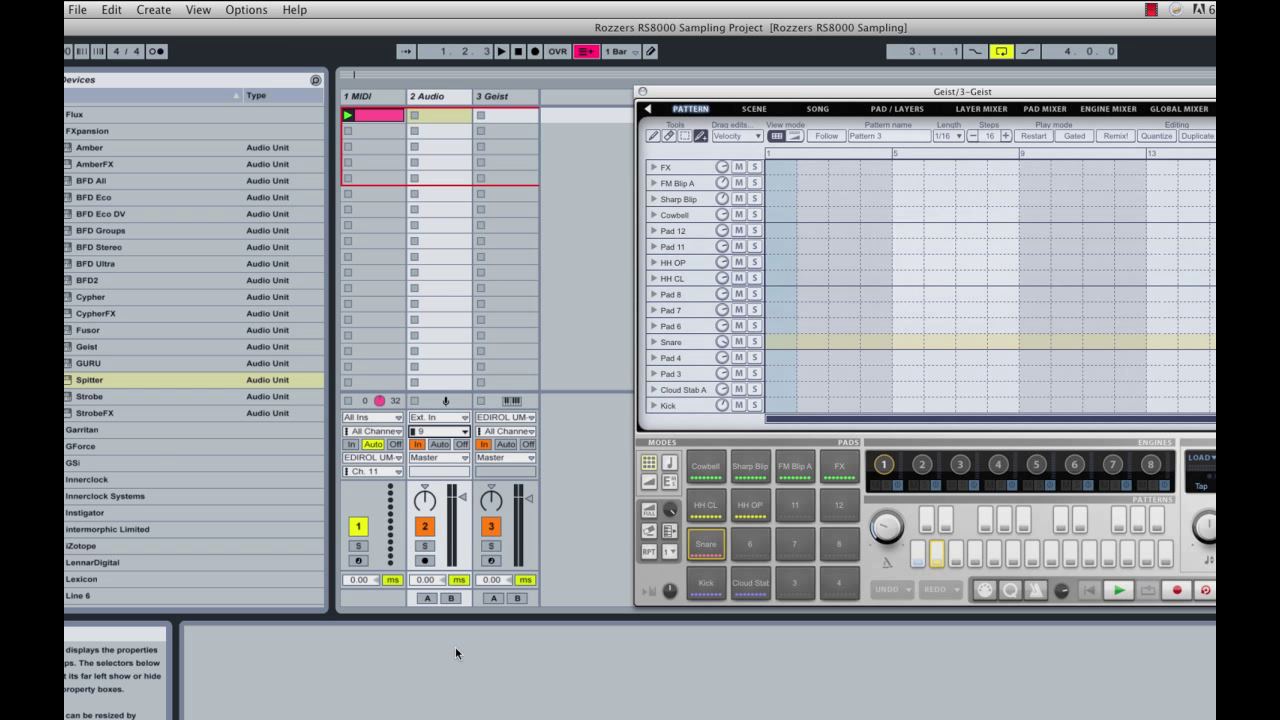
{"action": "left_click", "coordinate": [347, 115]}
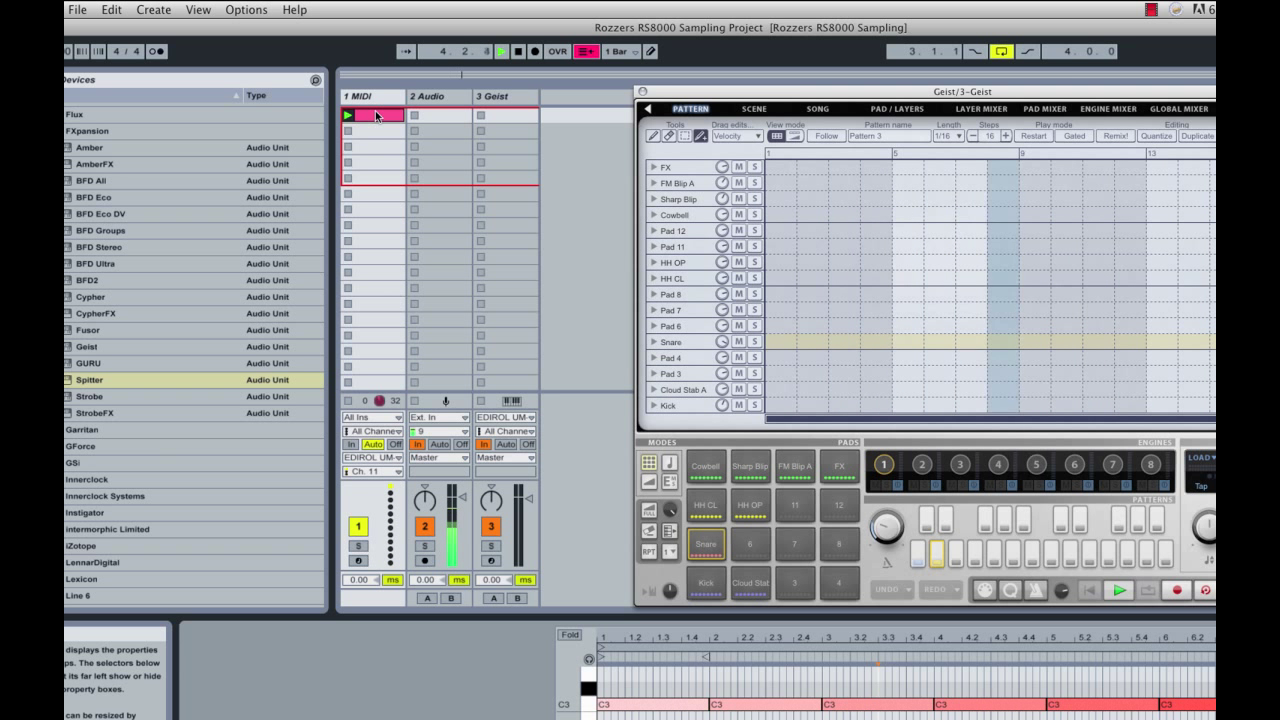
- Route 2 Audio's output to 3-Geist and drop the Spitter plug-in onto 2 Audio
{"action": "left_click", "coordinate": [507, 100]}
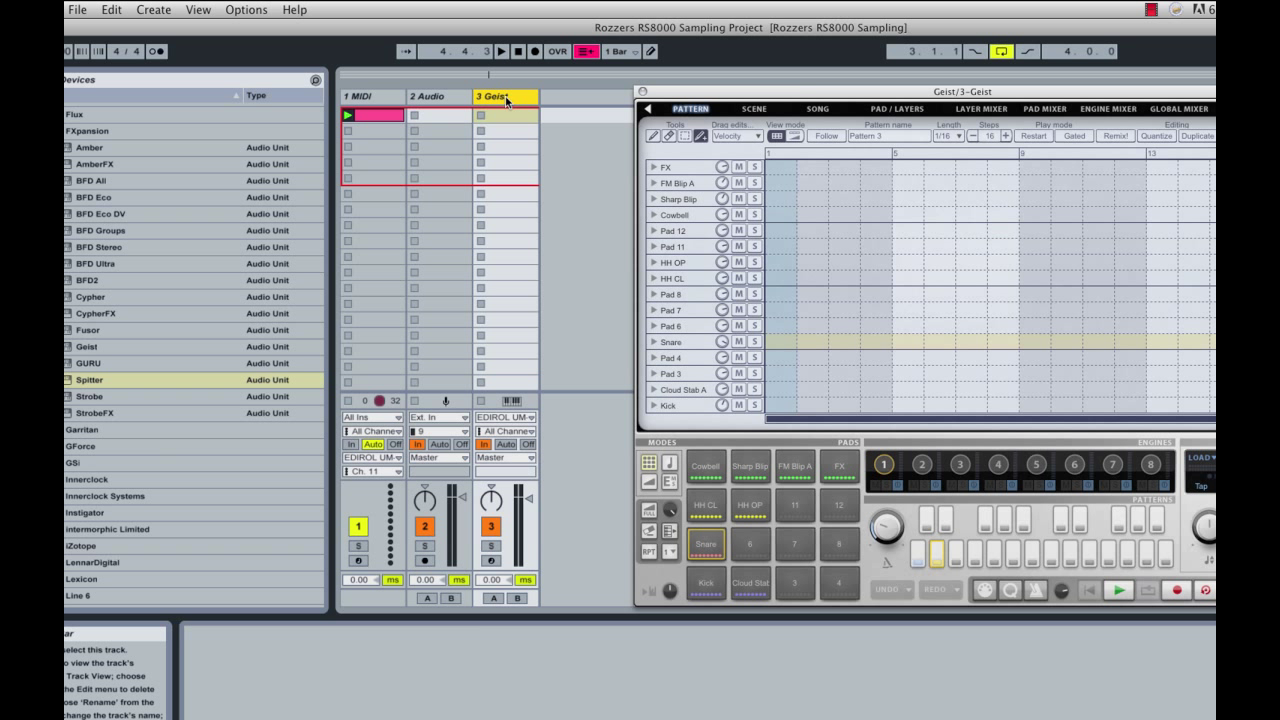
{"action": "left_click", "coordinate": [465, 458]}
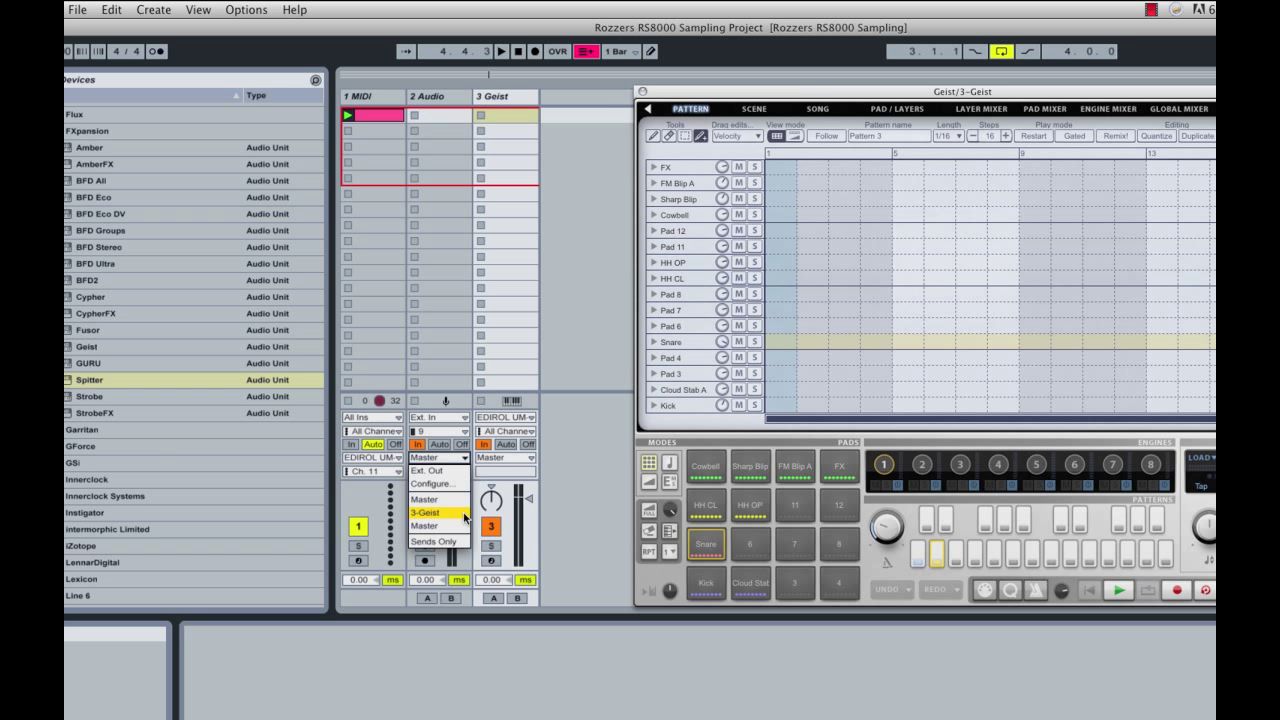
{"action": "left_click", "coordinate": [425, 512]}
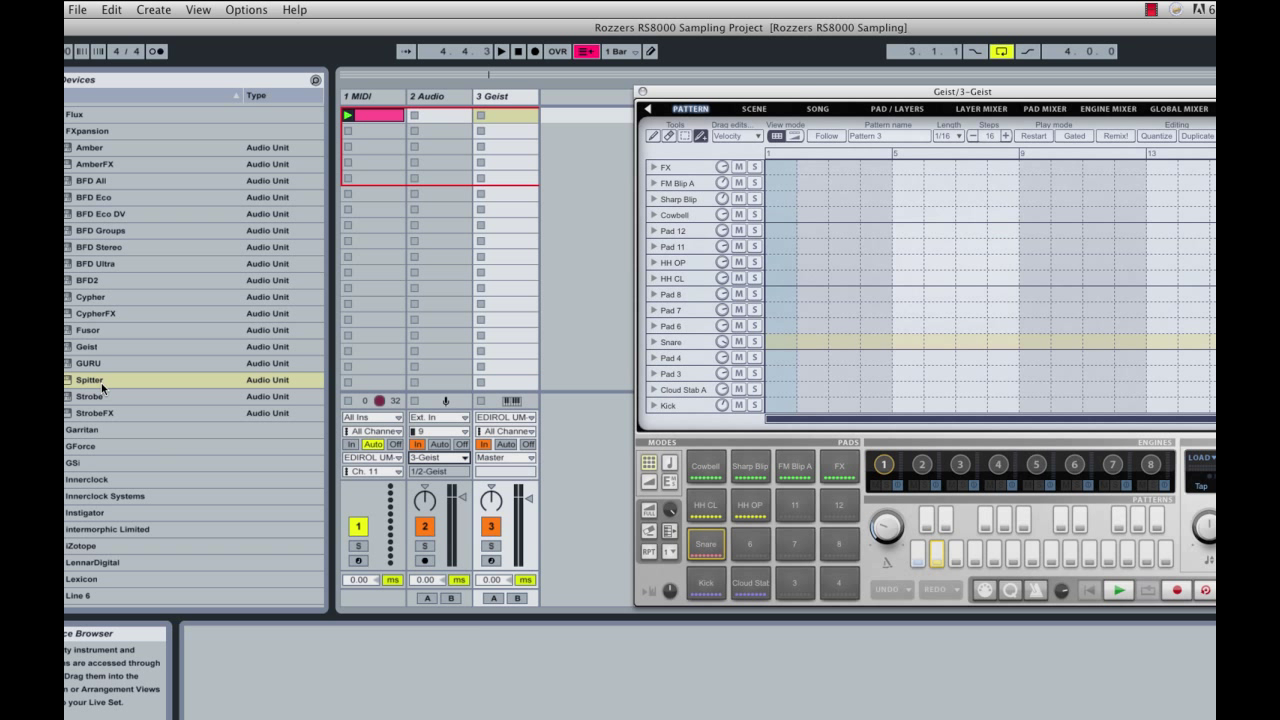
{"action": "left_click_drag", "start_coordinate": [102, 388], "coordinate": [438, 428]}
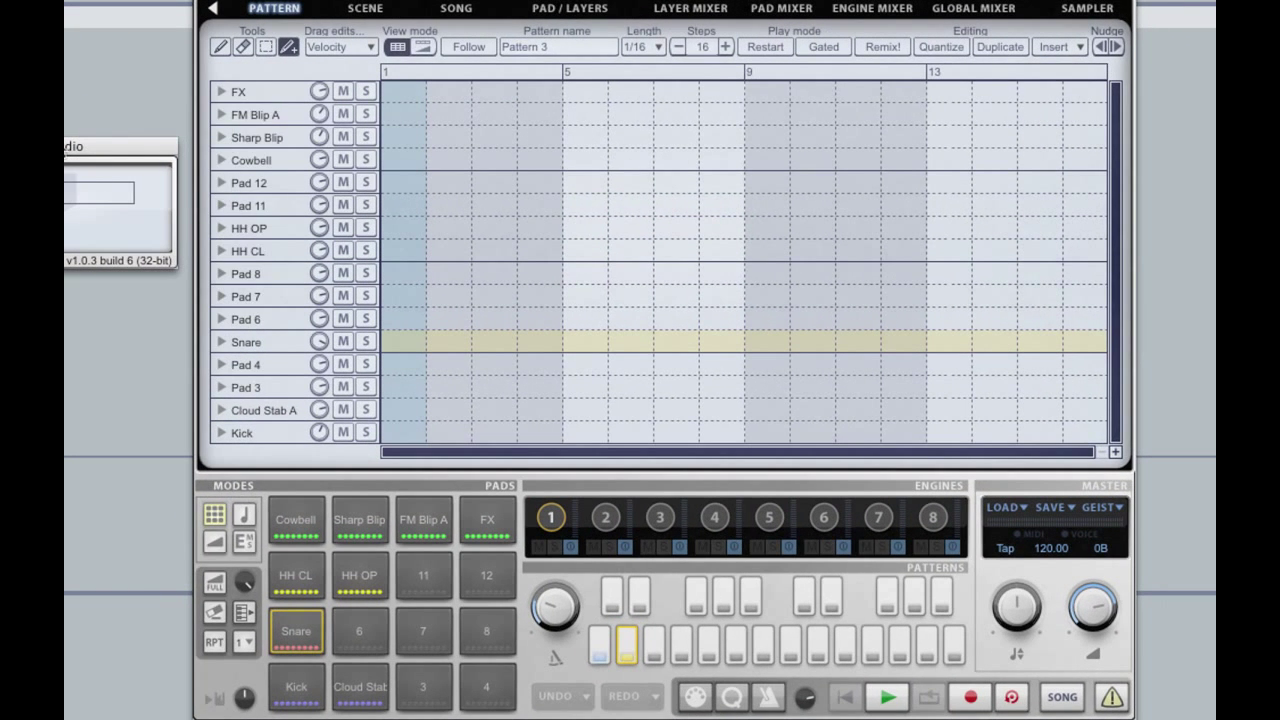
- Bring up Geist's sampler page, close Spitter and keep 2 Audio routed to 3-Geist
{"action": "left_click", "coordinate": [1108, 10]}
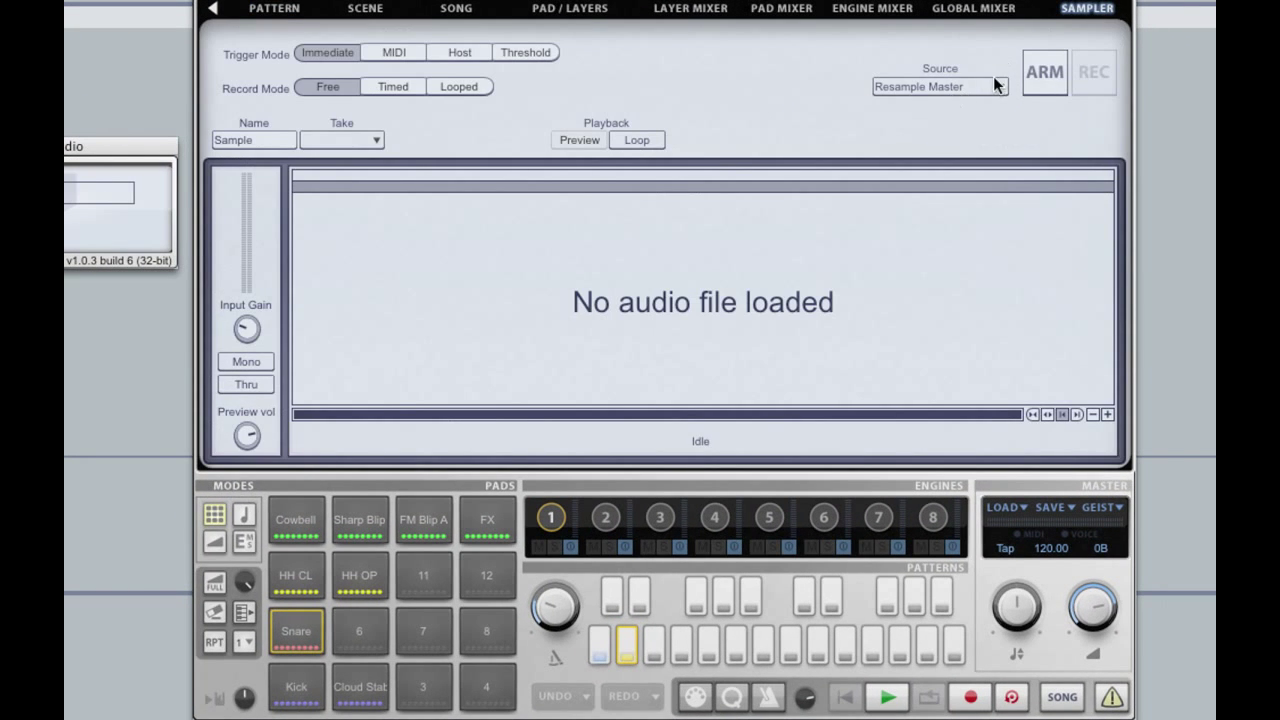
{"action": "left_click", "coordinate": [990, 90]}
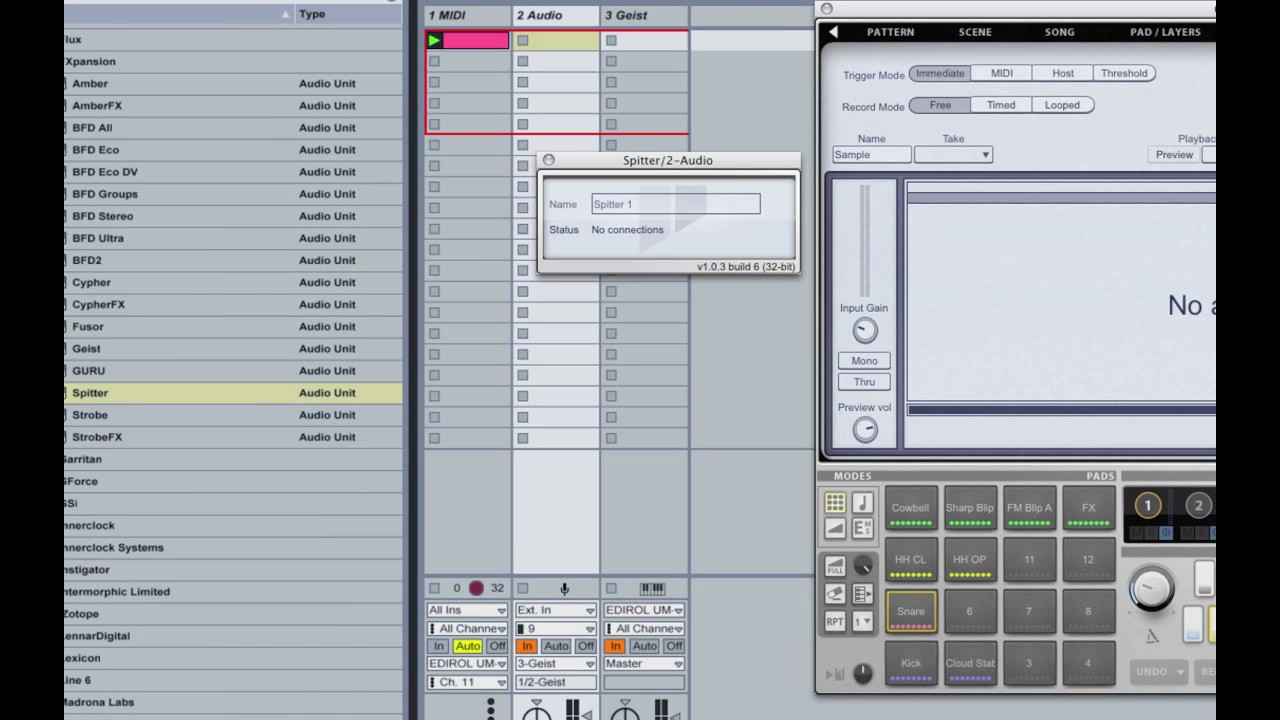
{"action": "left_click", "coordinate": [548, 160]}
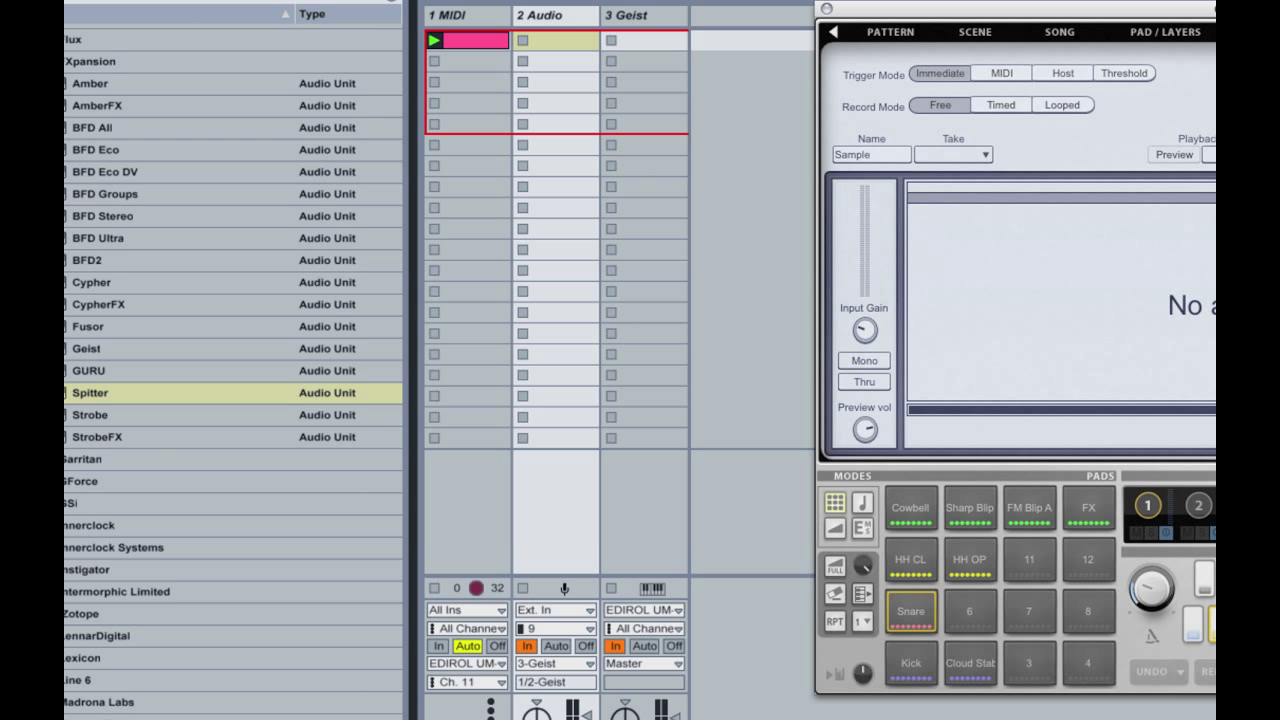
{"action": "left_click", "coordinate": [590, 663]}
{"action": "left_click", "coordinate": [590, 665]}
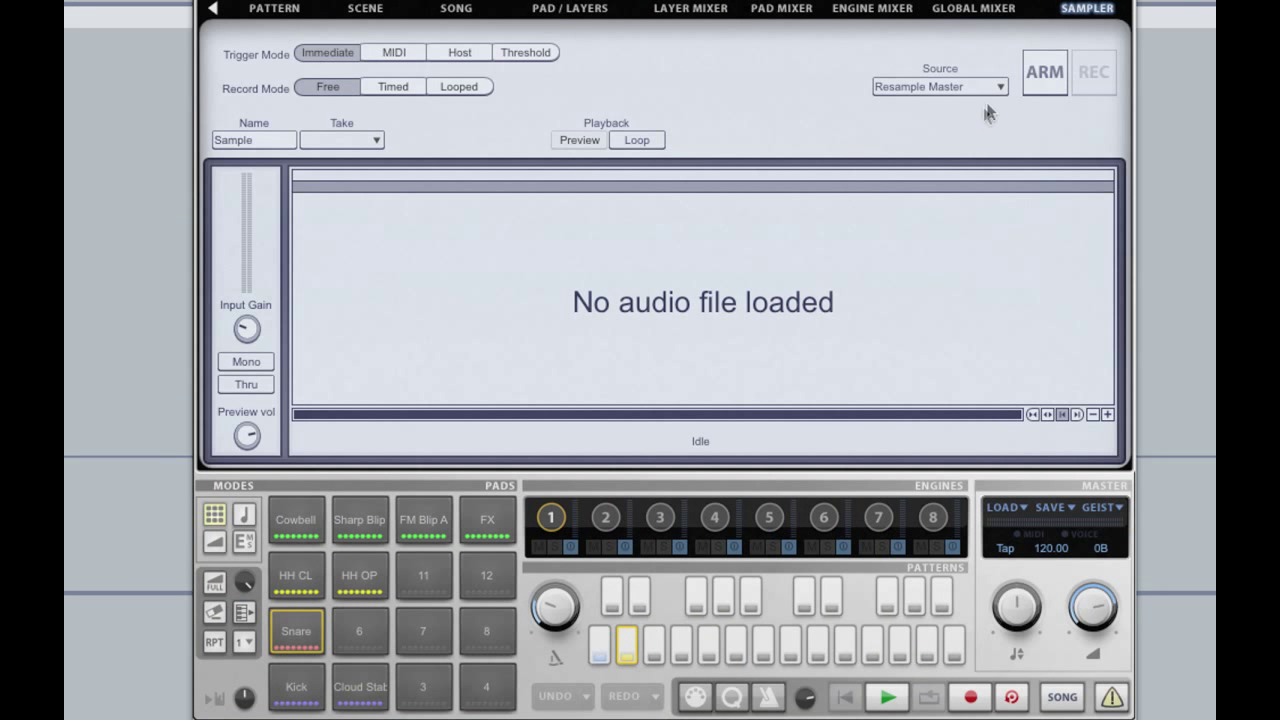
- Set the sampler source to External with Mono and Thru switched on
{"action": "left_click", "coordinate": [997, 86]}
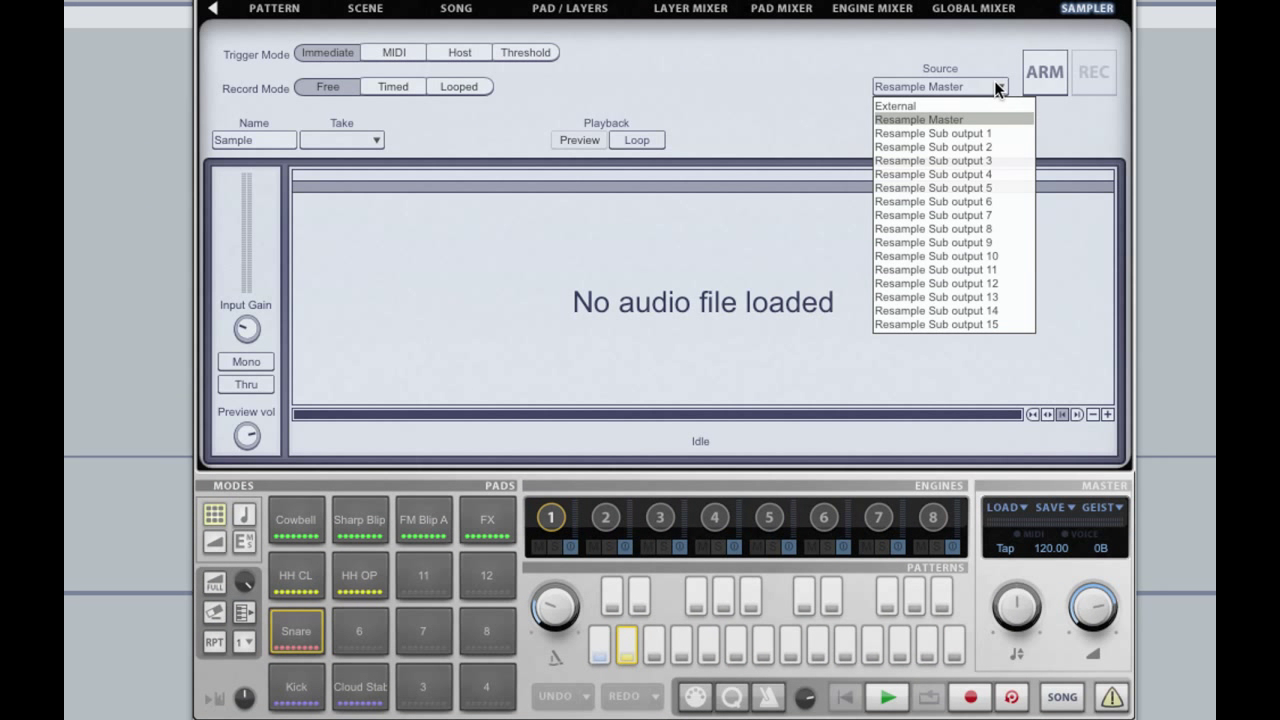
{"action": "left_click", "coordinate": [993, 104]}
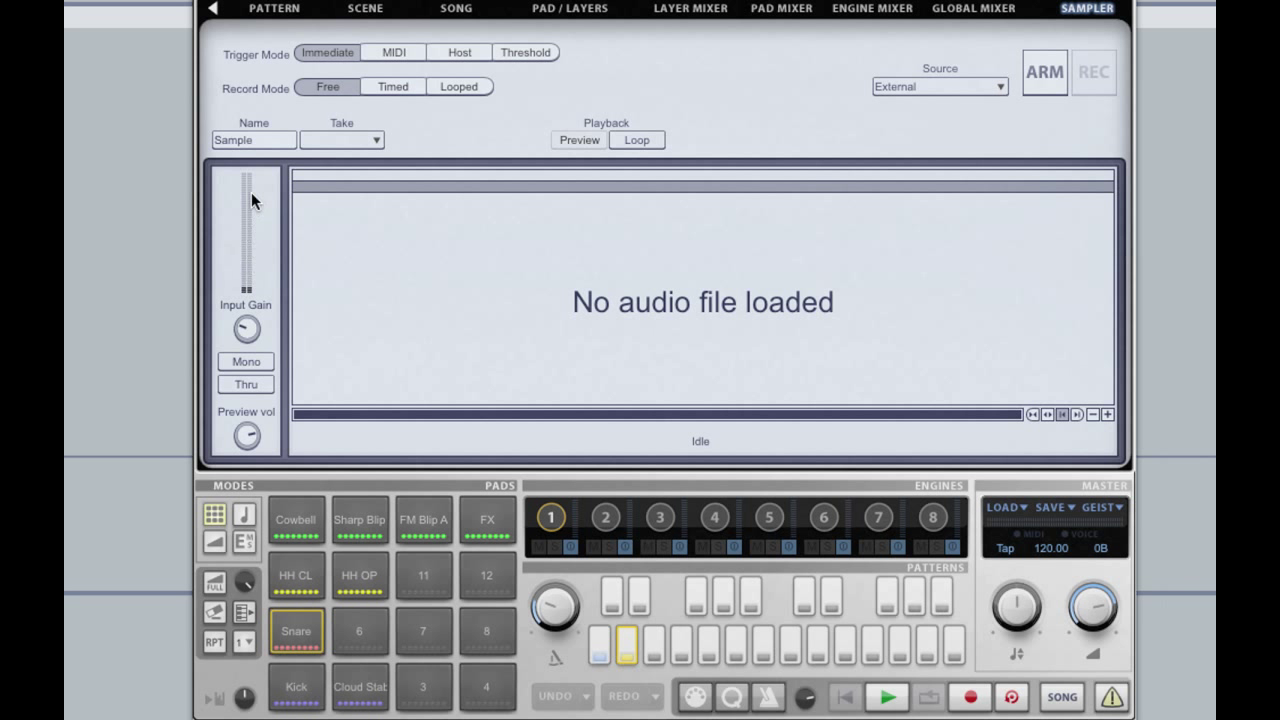
{"action": "left_click", "coordinate": [259, 362]}
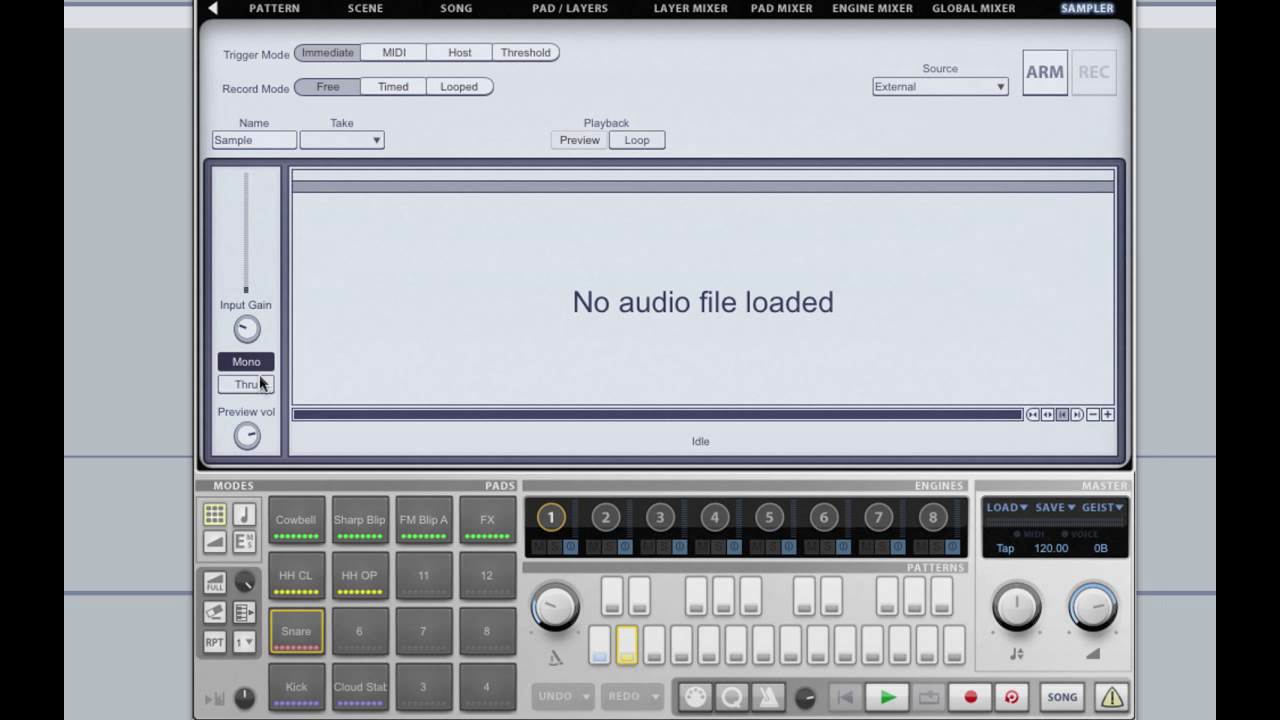
{"action": "left_click", "coordinate": [259, 386]}
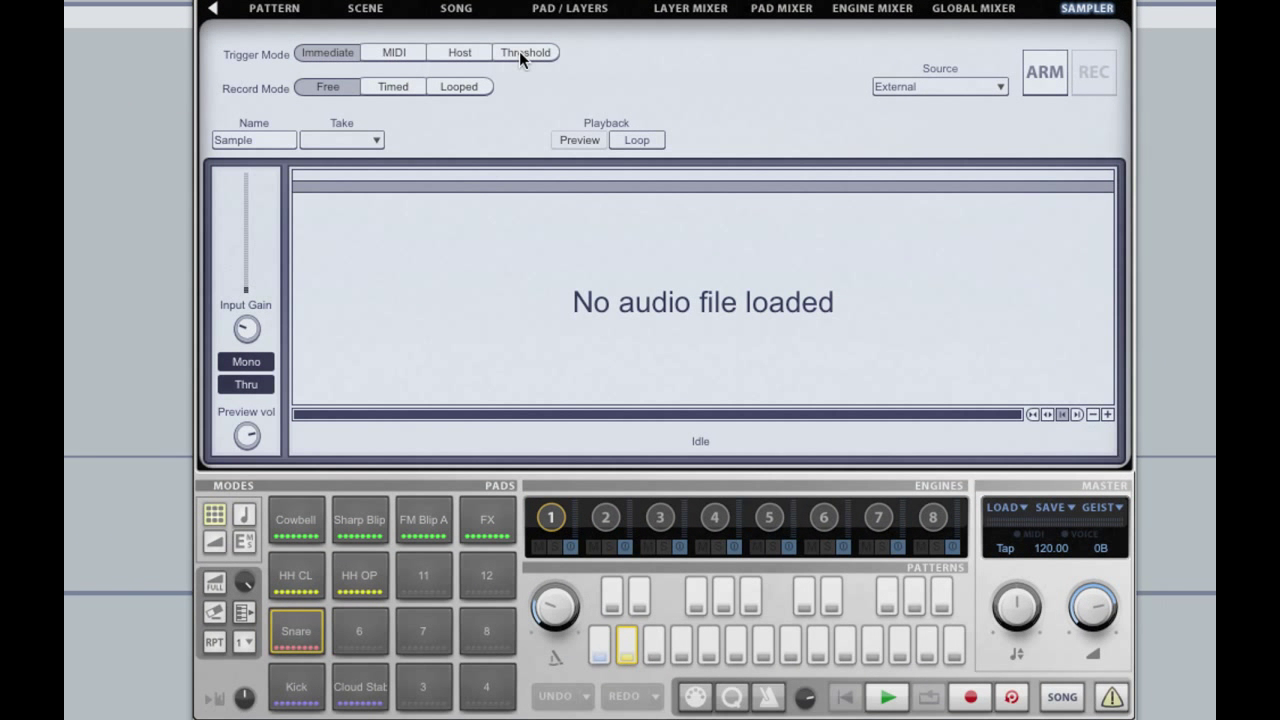
- Switch the trigger mode to Threshold and raise the start threshold to -14.22 dB
{"action": "left_click", "coordinate": [728, 104]}
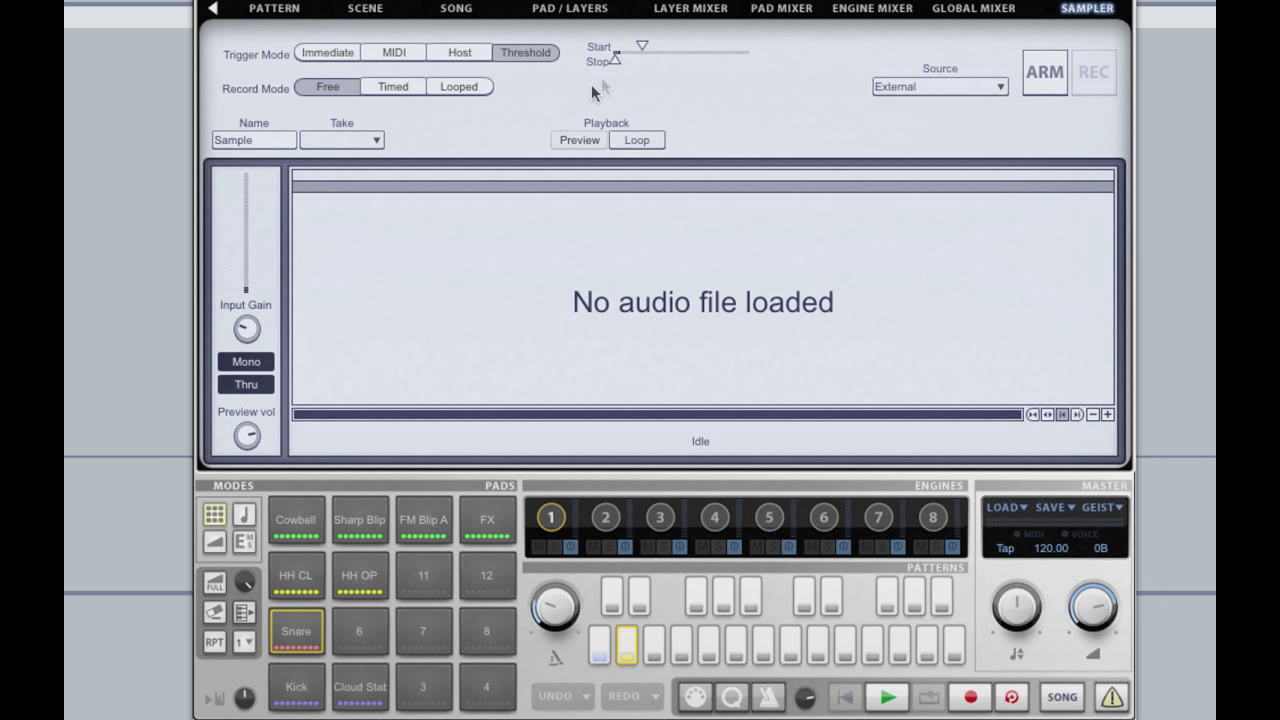
{"action": "mouse_move", "coordinate": [616, 56]}
{"action": "mouse_move", "coordinate": [642, 46]}
{"action": "left_mouse_down"}
{"action": "mouse_move", "coordinate": [677, 61]}
{"action": "mouse_move", "coordinate": [614, 60]}
{"action": "mouse_move", "coordinate": [658, 62]}
{"action": "mouse_move", "coordinate": [645, 64]}
{"action": "left_mouse_up"}
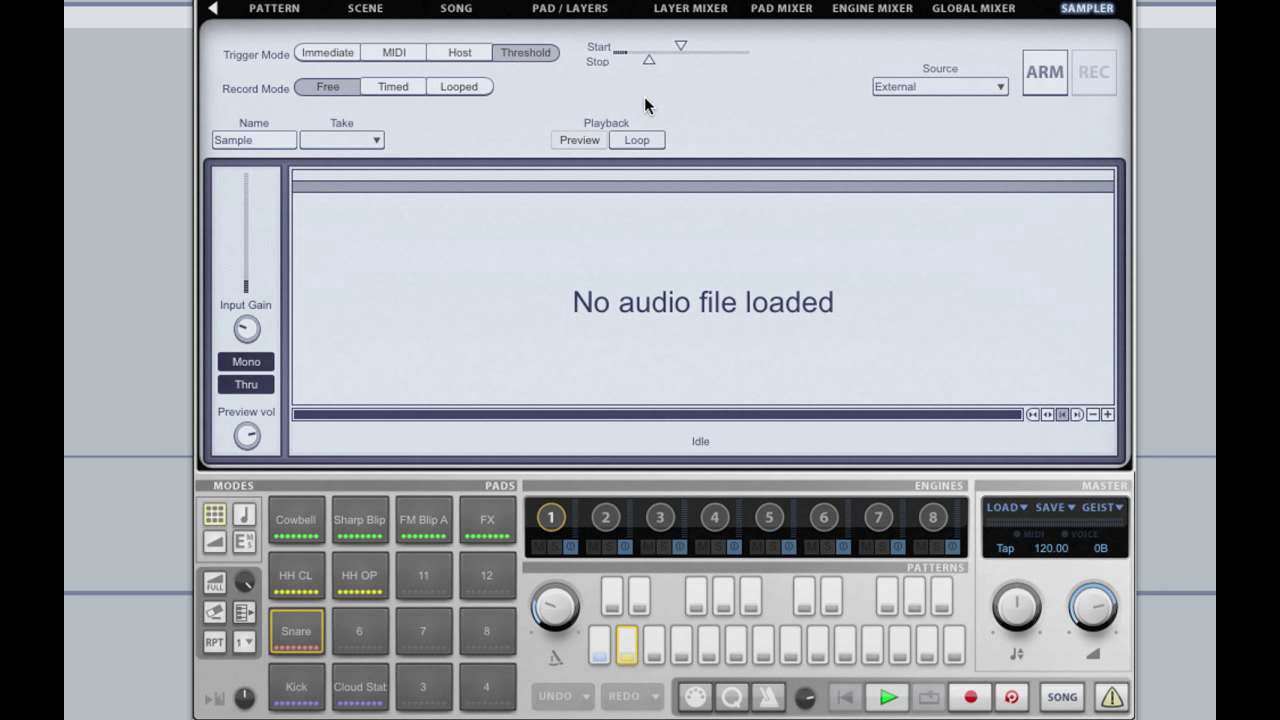
- Arm the sampler and re-arm after each synth take until eight takes are recorded
{"action": "left_click", "coordinate": [1050, 80]}
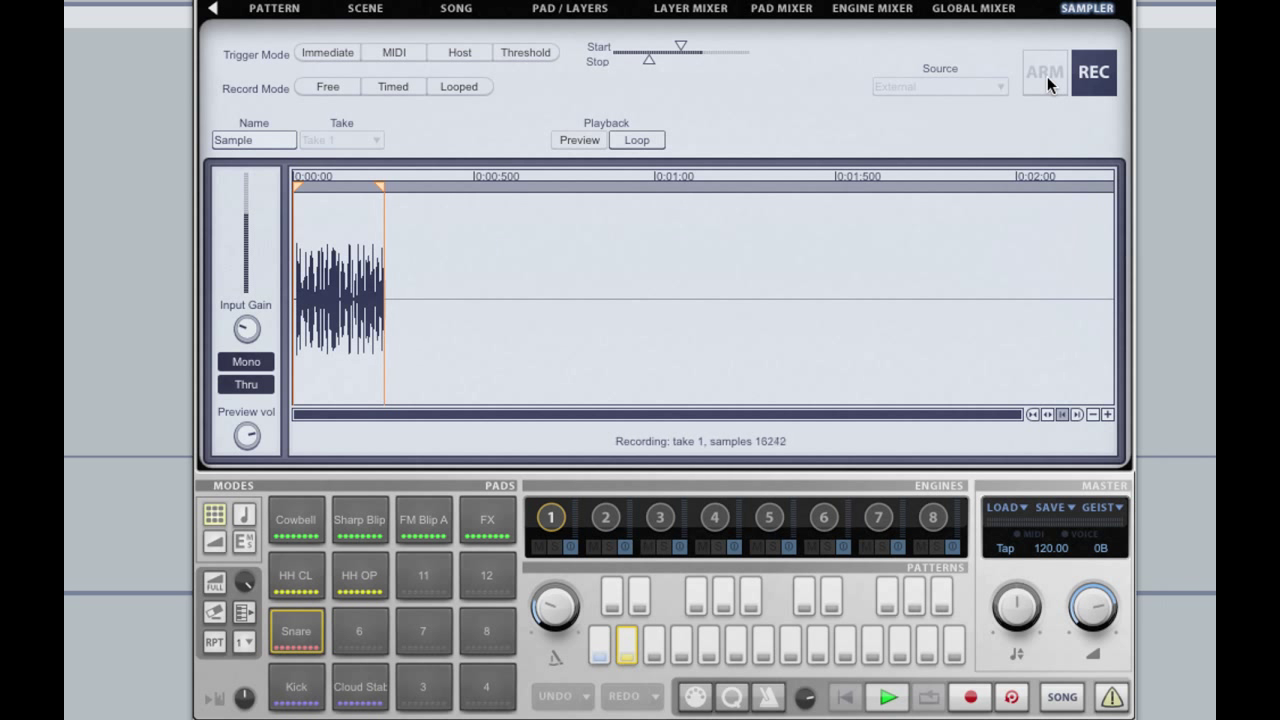
{"action": "left_click", "coordinate": [1047, 76]}
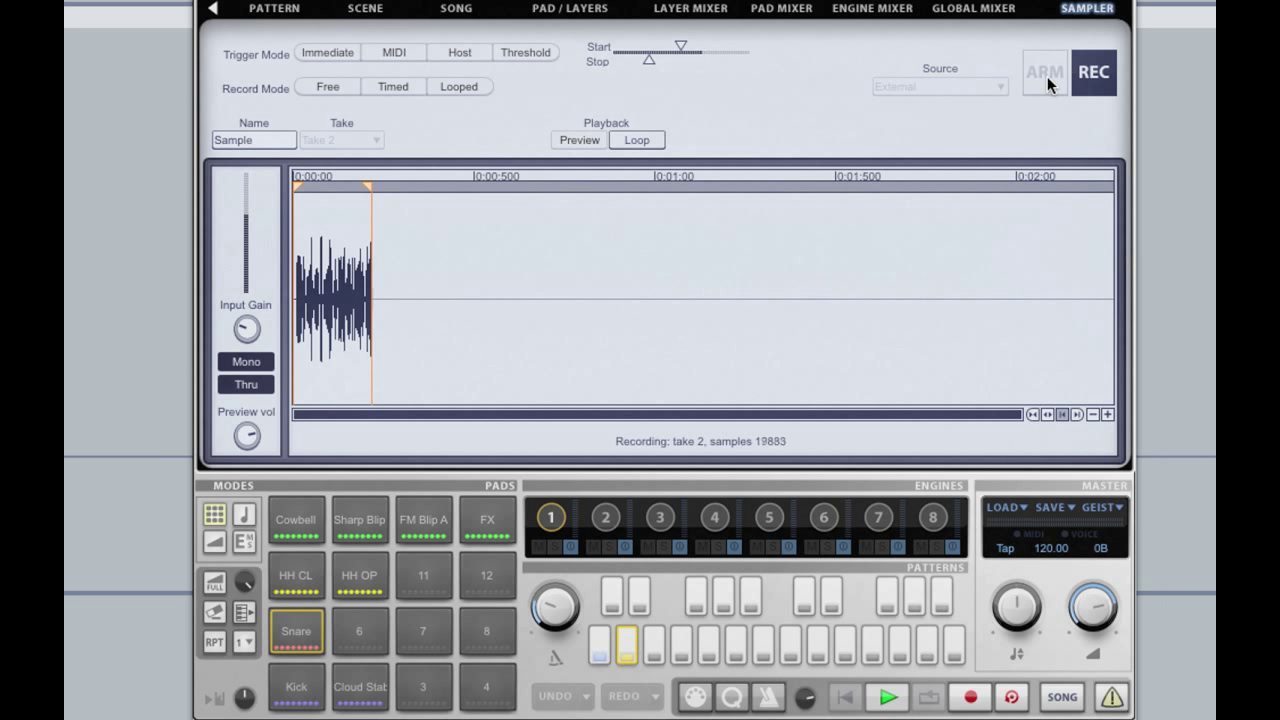
{"action": "left_click", "coordinate": [1047, 76]}
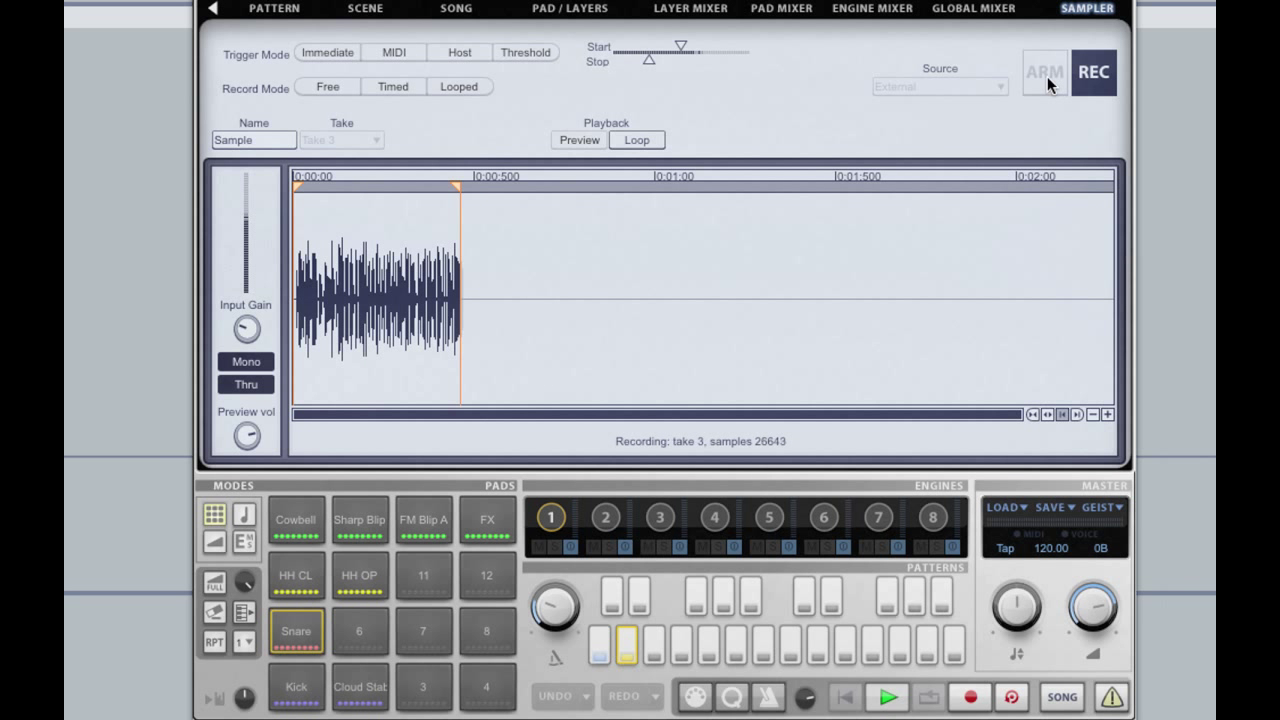
{"action": "left_click", "coordinate": [1047, 76]}
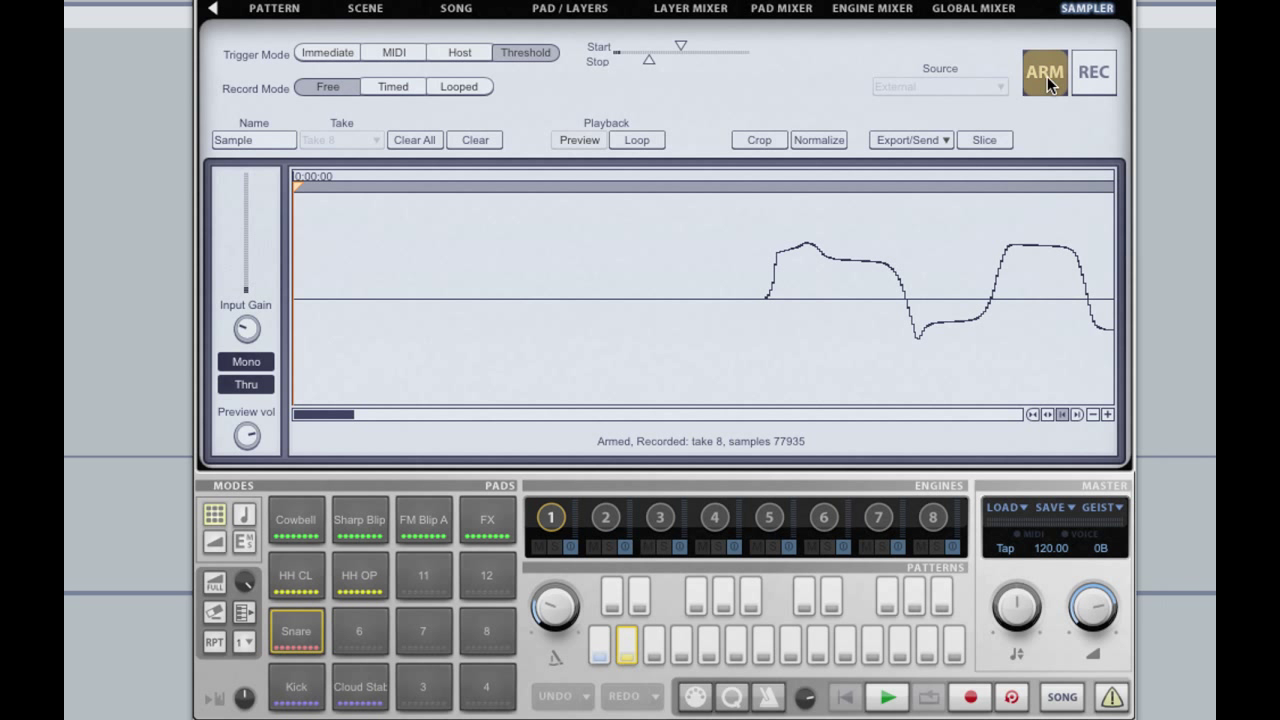
- Disarm the sampler, view Take 8's full waveform, then load Take 3 and preview Take 1
{"action": "left_click", "coordinate": [1047, 76]}
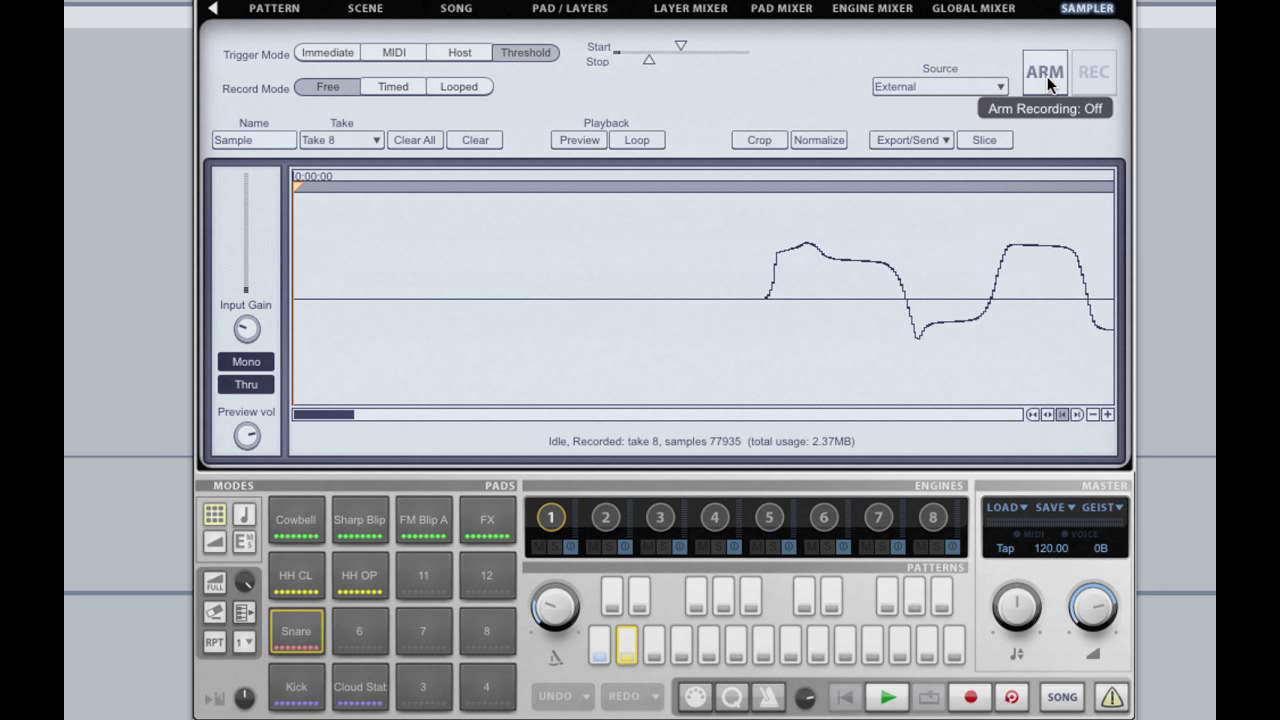
{"action": "left_click", "coordinate": [1033, 414]}
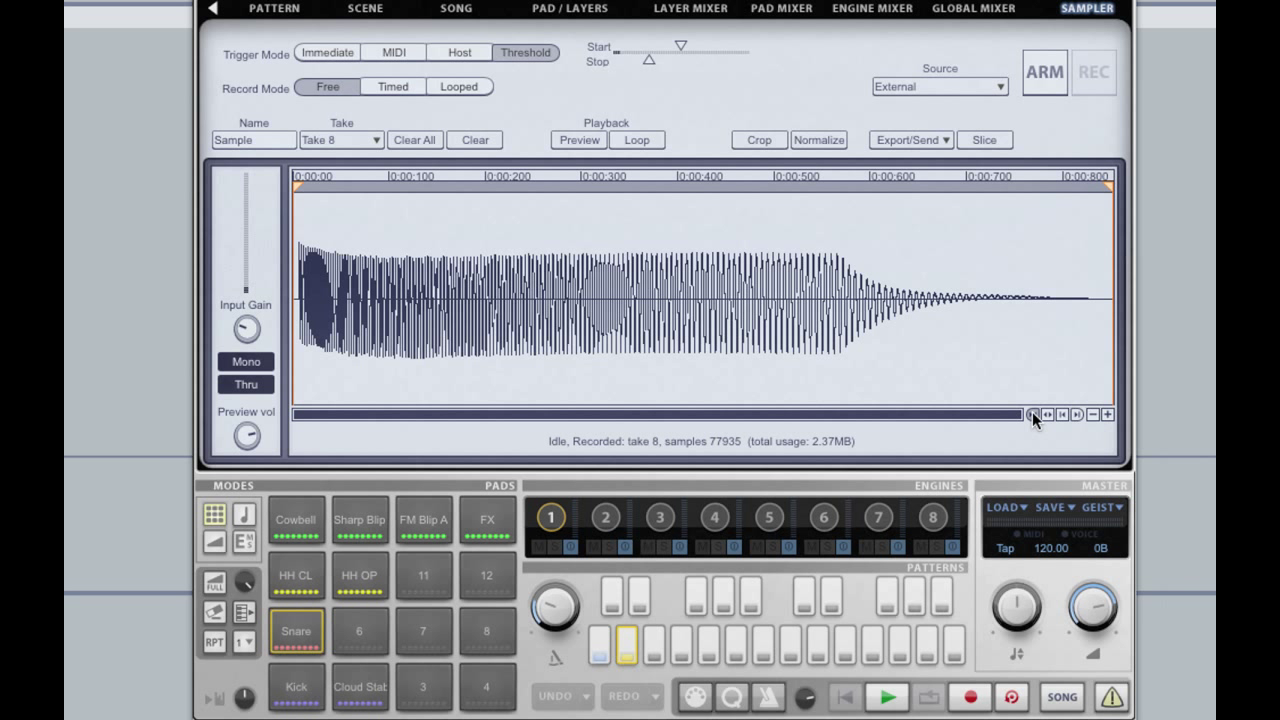
{"action": "left_click", "coordinate": [375, 146]}
{"action": "left_click", "coordinate": [358, 186]}
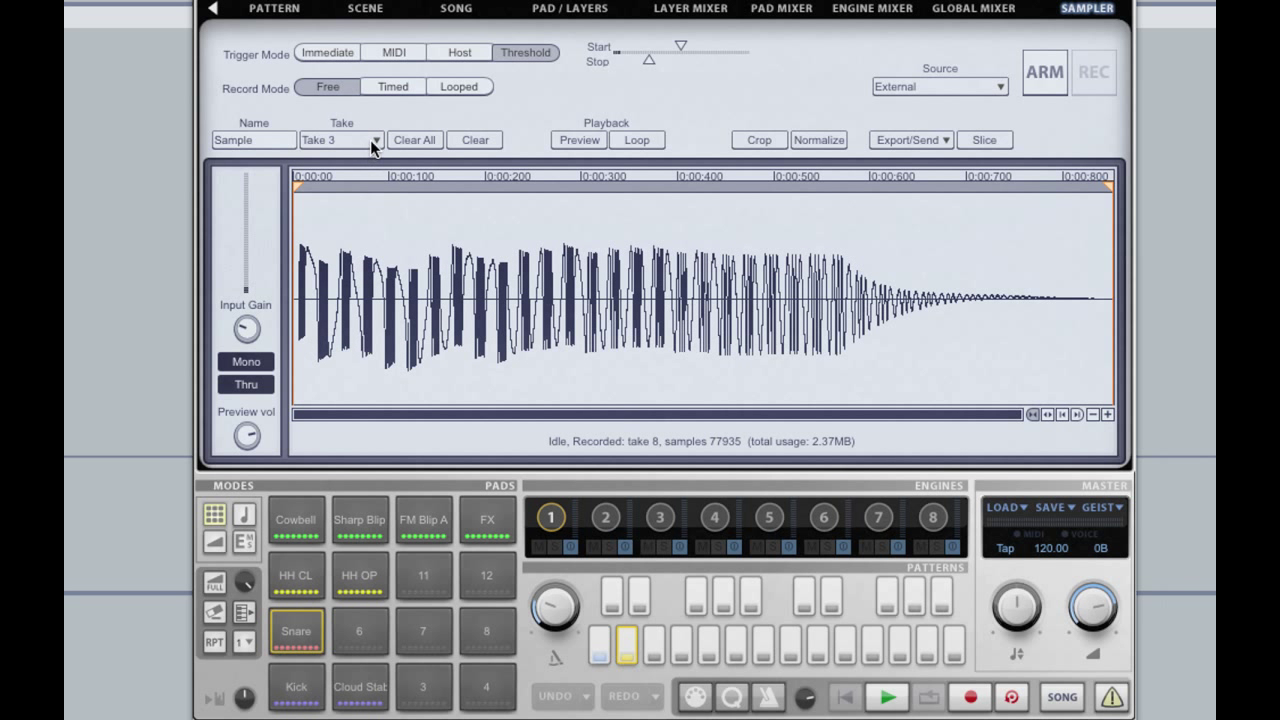
{"action": "left_click", "coordinate": [370, 139]}
{"action": "left_click", "coordinate": [357, 160]}
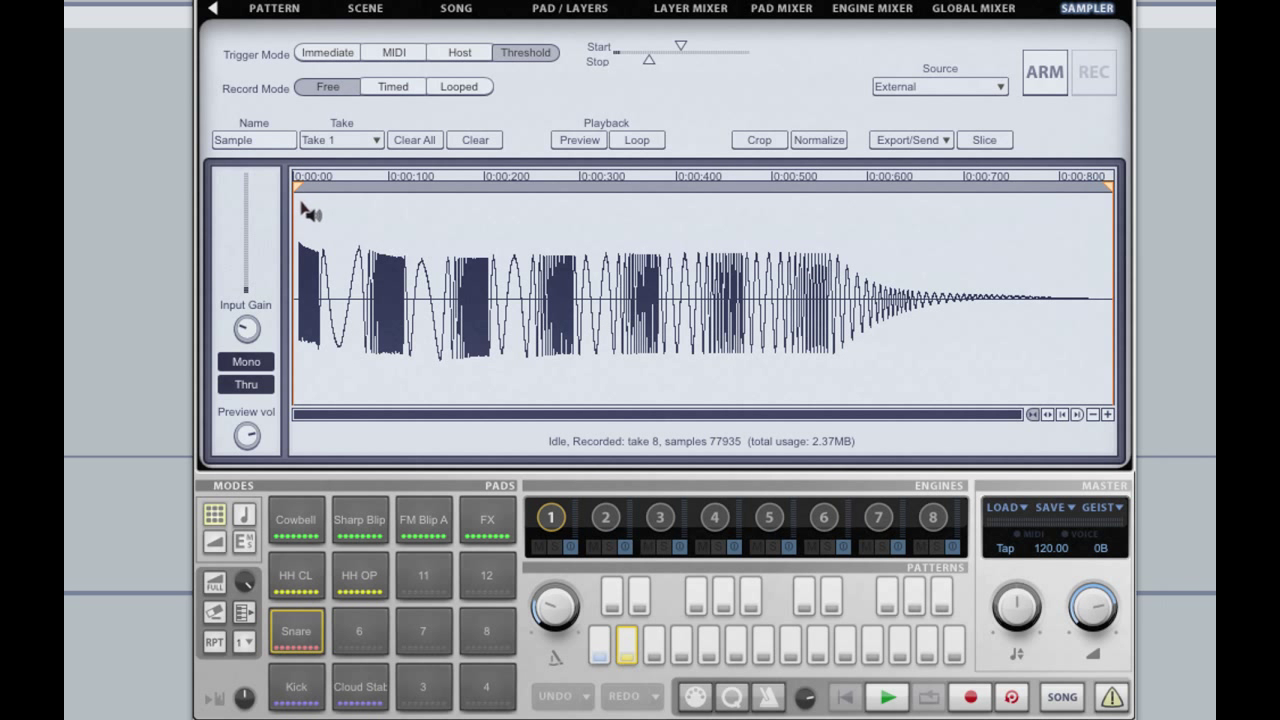
{"action": "left_click", "coordinate": [301, 205]}
- Preview Takes 4, 7 and 8 in turn, leaving Take 8 loaded
{"action": "left_click", "coordinate": [372, 140]}
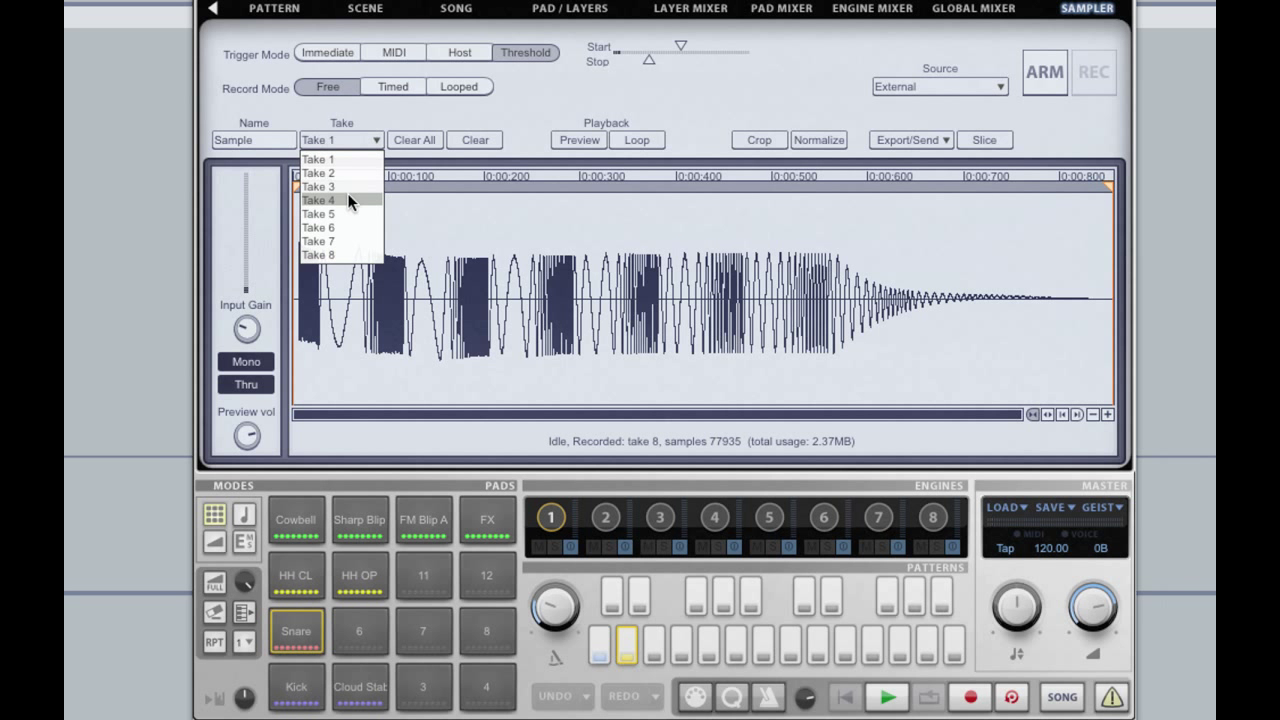
{"action": "left_click", "coordinate": [347, 197]}
{"action": "left_click", "coordinate": [303, 206]}
{"action": "left_click", "coordinate": [363, 138]}
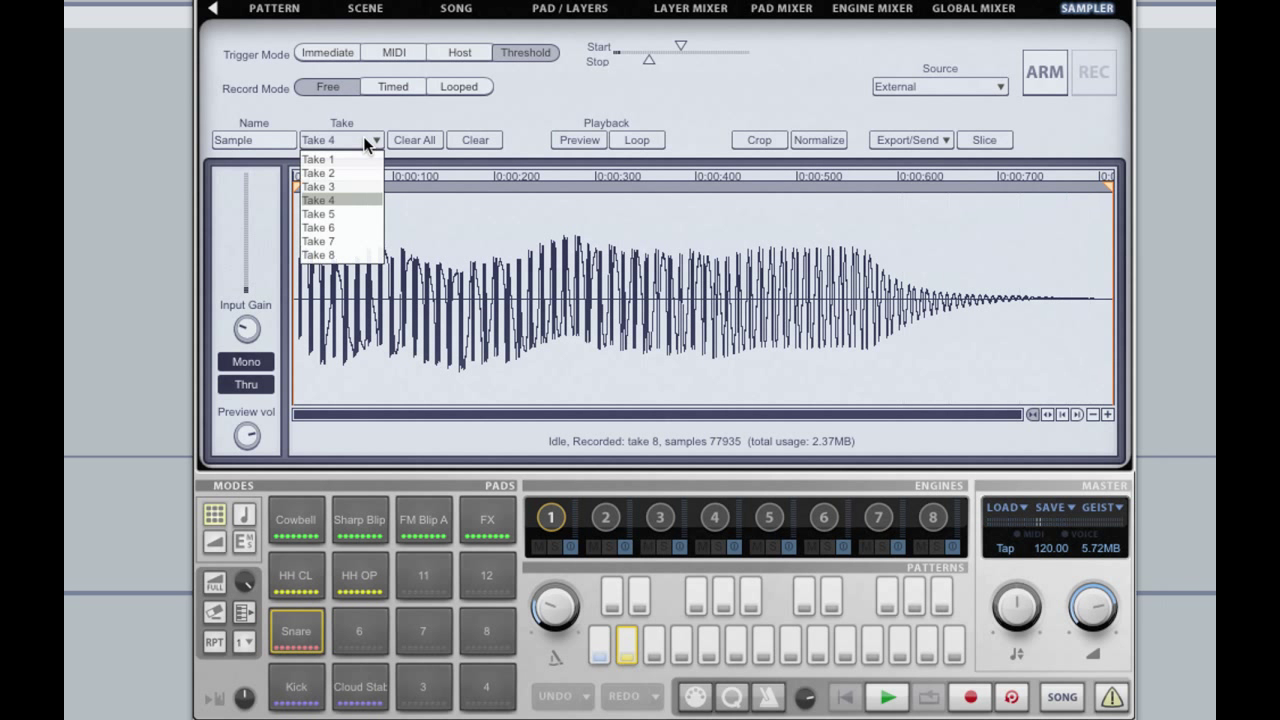
{"action": "left_click", "coordinate": [335, 240]}
{"action": "left_click", "coordinate": [303, 205]}
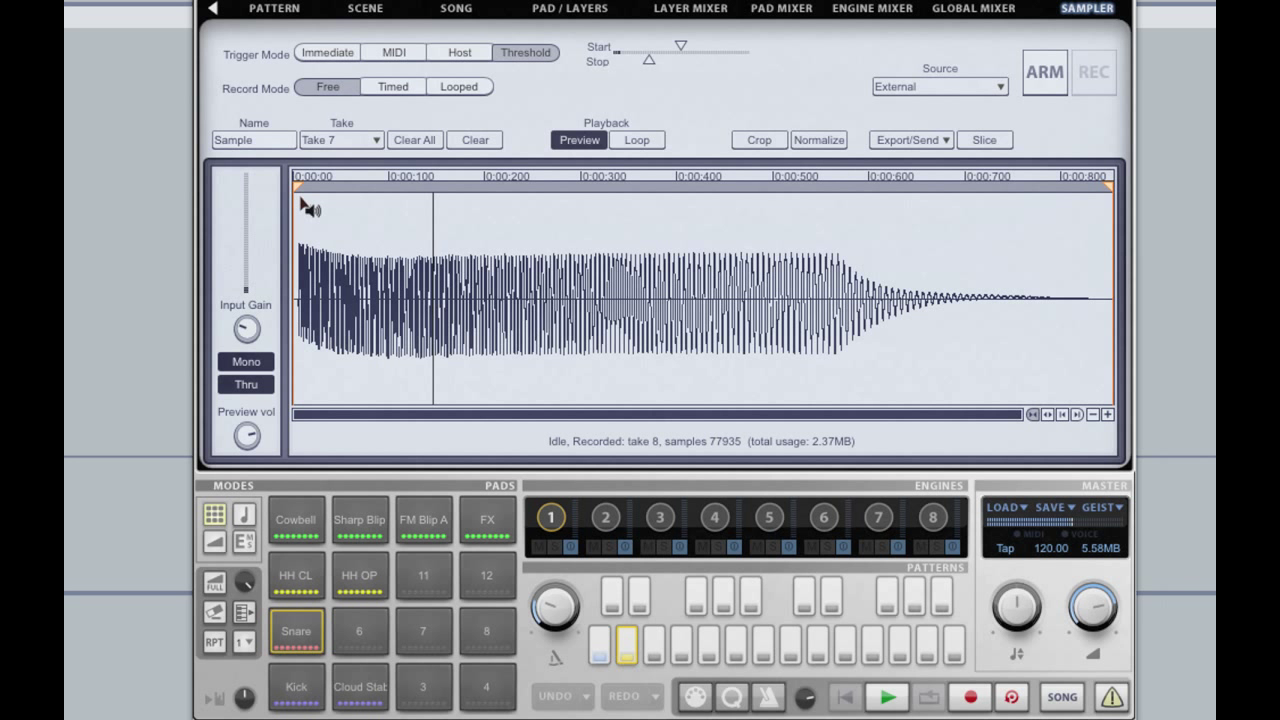
{"action": "left_click", "coordinate": [376, 140]}
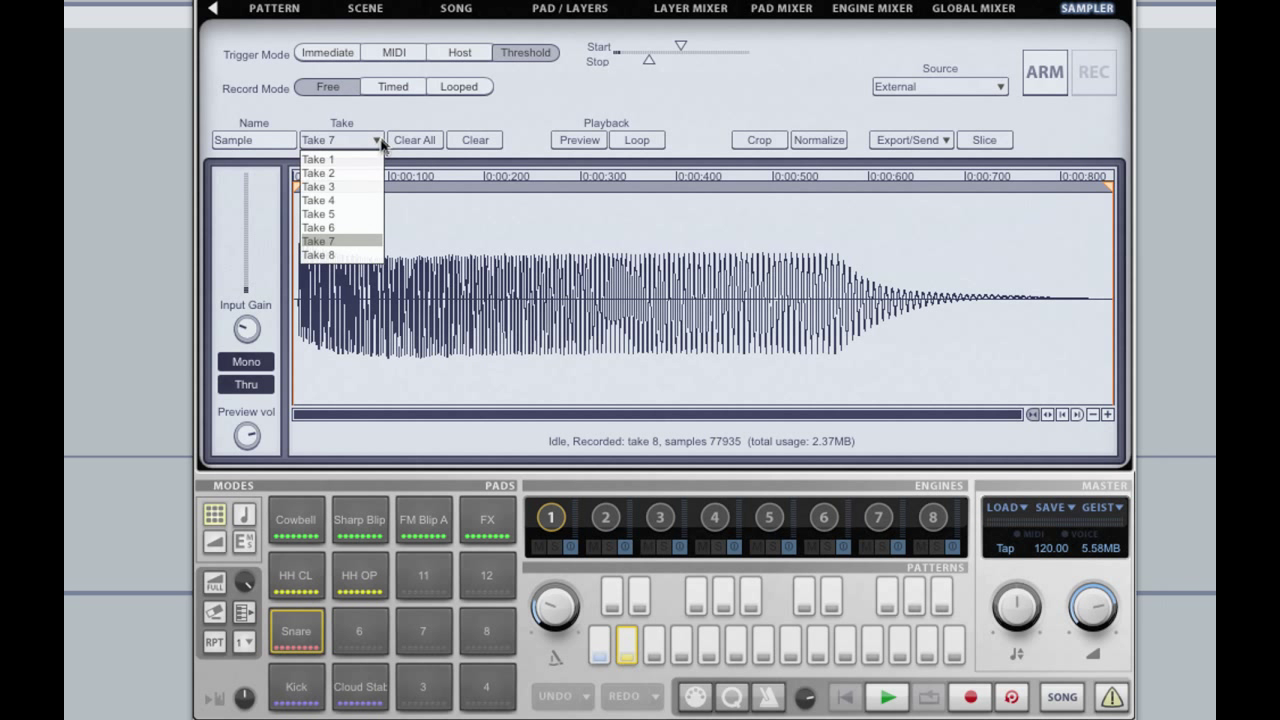
{"action": "left_click", "coordinate": [345, 255]}
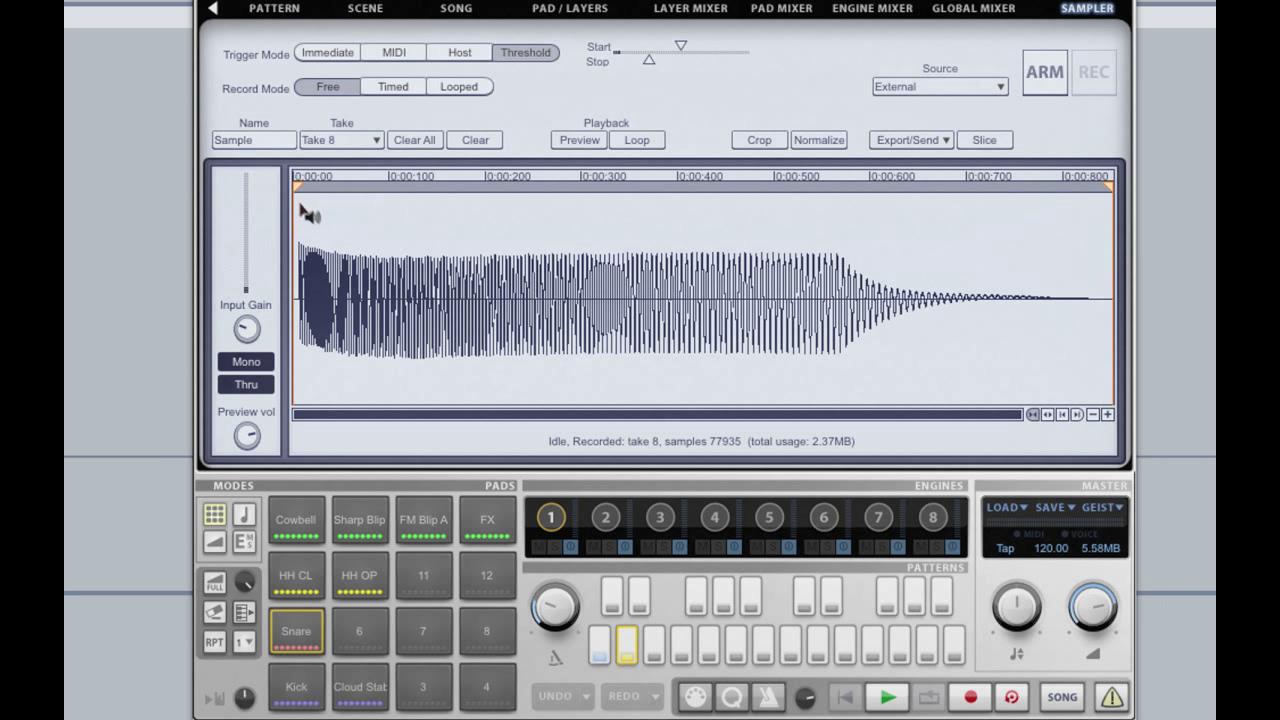
{"action": "left_click", "coordinate": [300, 210]}
- Crop Takes 8 and 7 so each starts at its sound onset
{"action": "left_click", "coordinate": [1063, 413]}
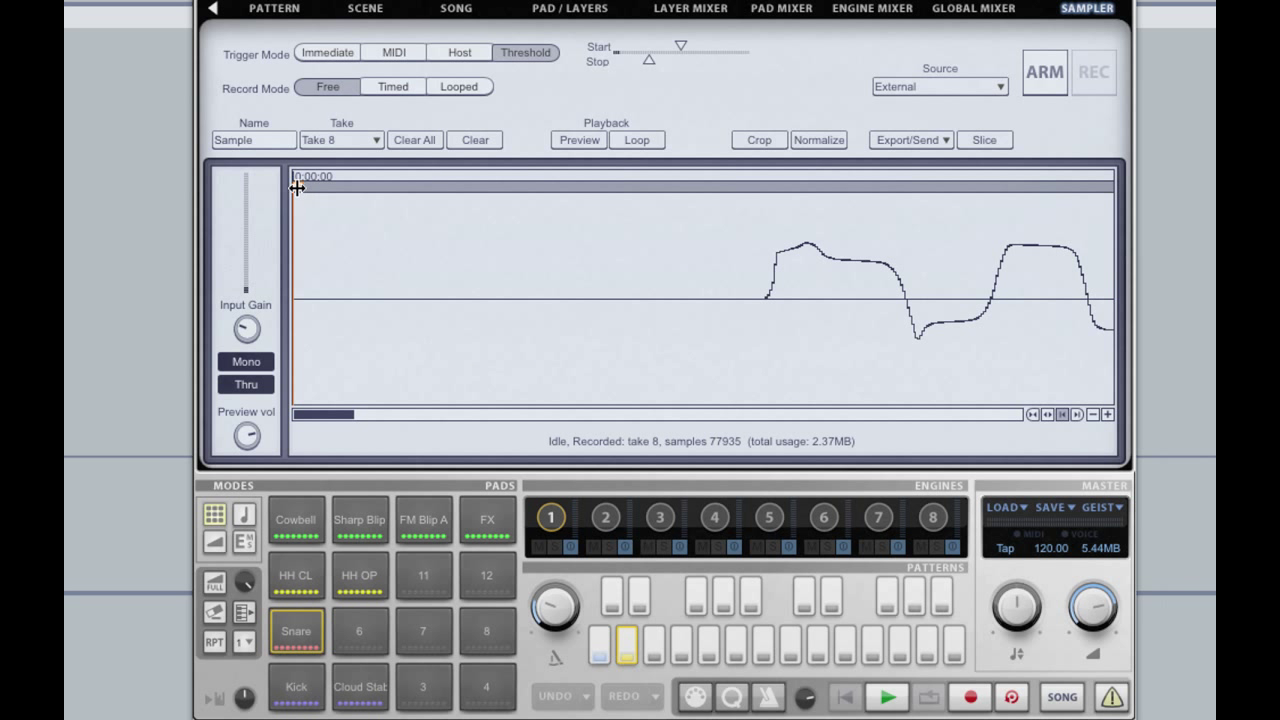
{"action": "left_click_drag", "start_coordinate": [296, 187], "coordinate": [763, 293]}
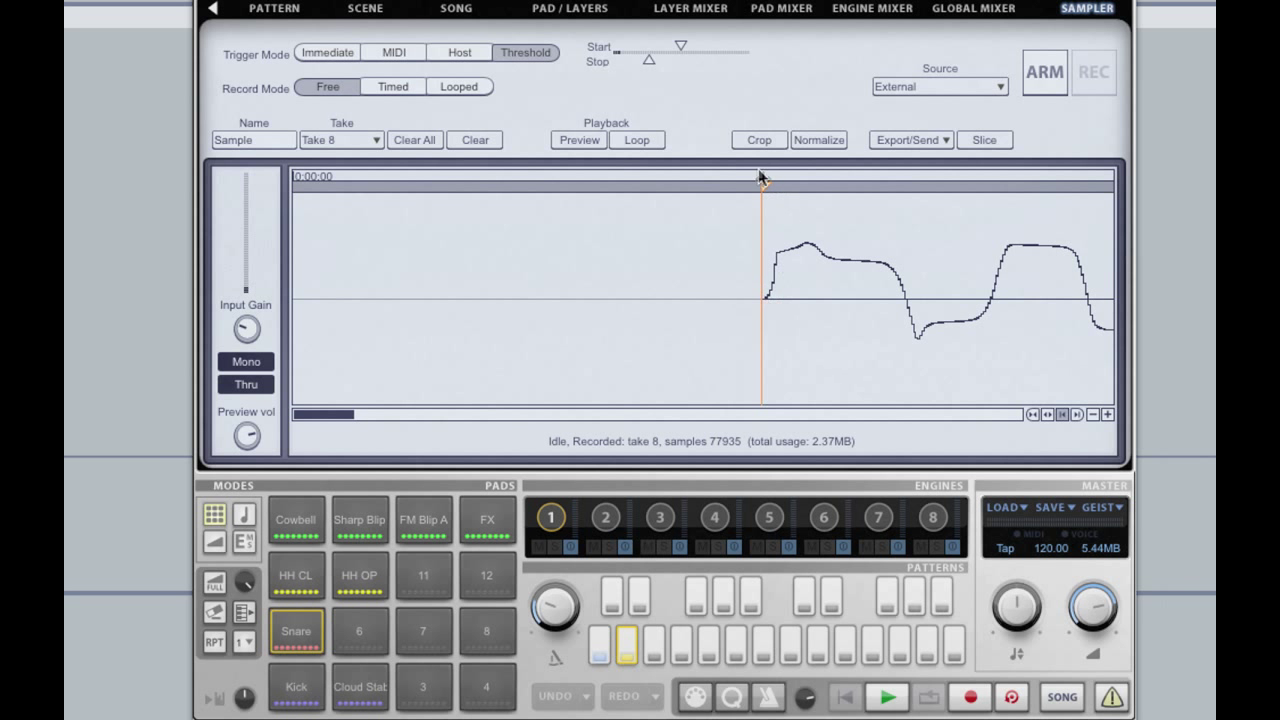
{"action": "left_click", "coordinate": [757, 138]}
{"action": "left_click", "coordinate": [518, 301]}
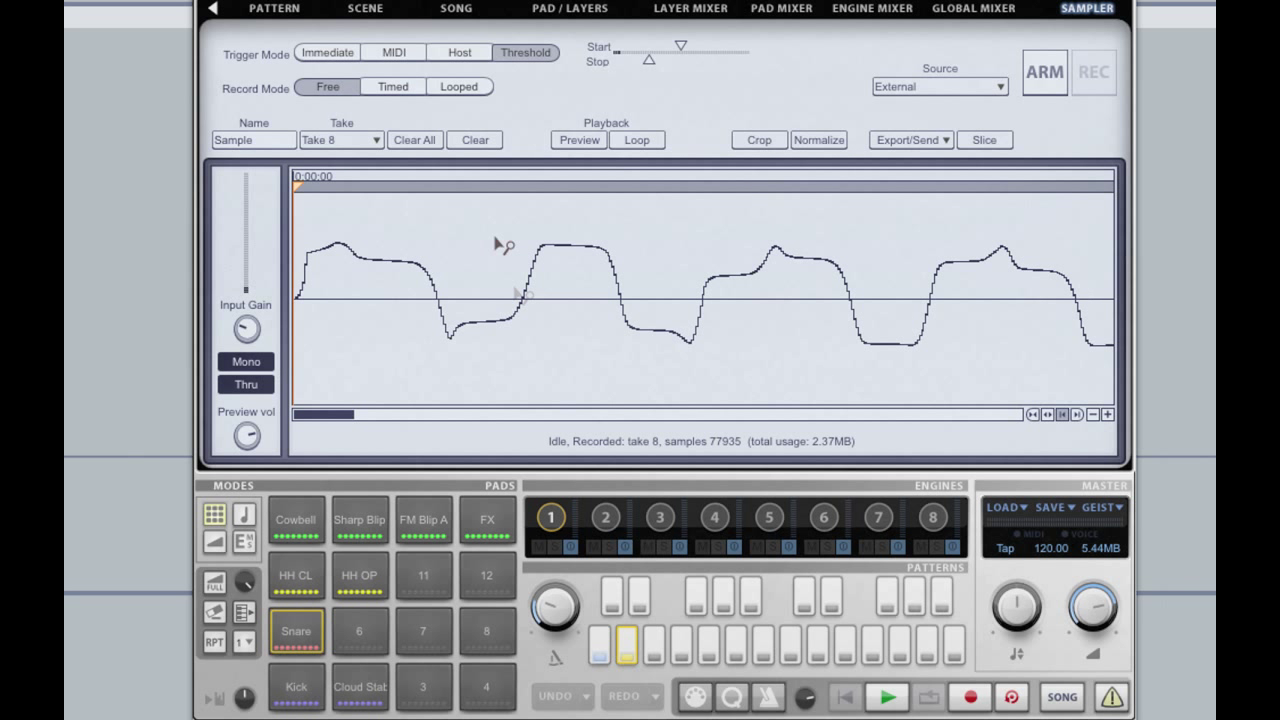
{"action": "left_click", "coordinate": [355, 148]}
{"action": "left_click", "coordinate": [350, 244]}
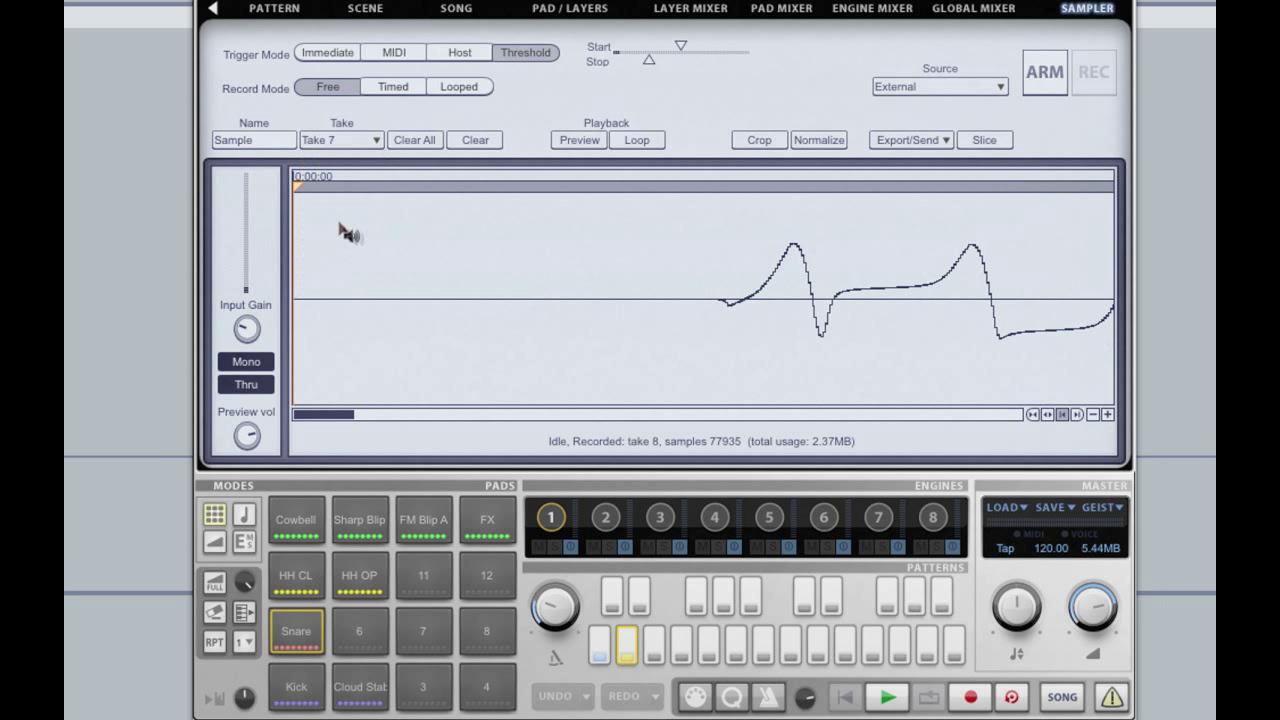
{"action": "left_click_drag", "start_coordinate": [297, 188], "coordinate": [716, 226]}
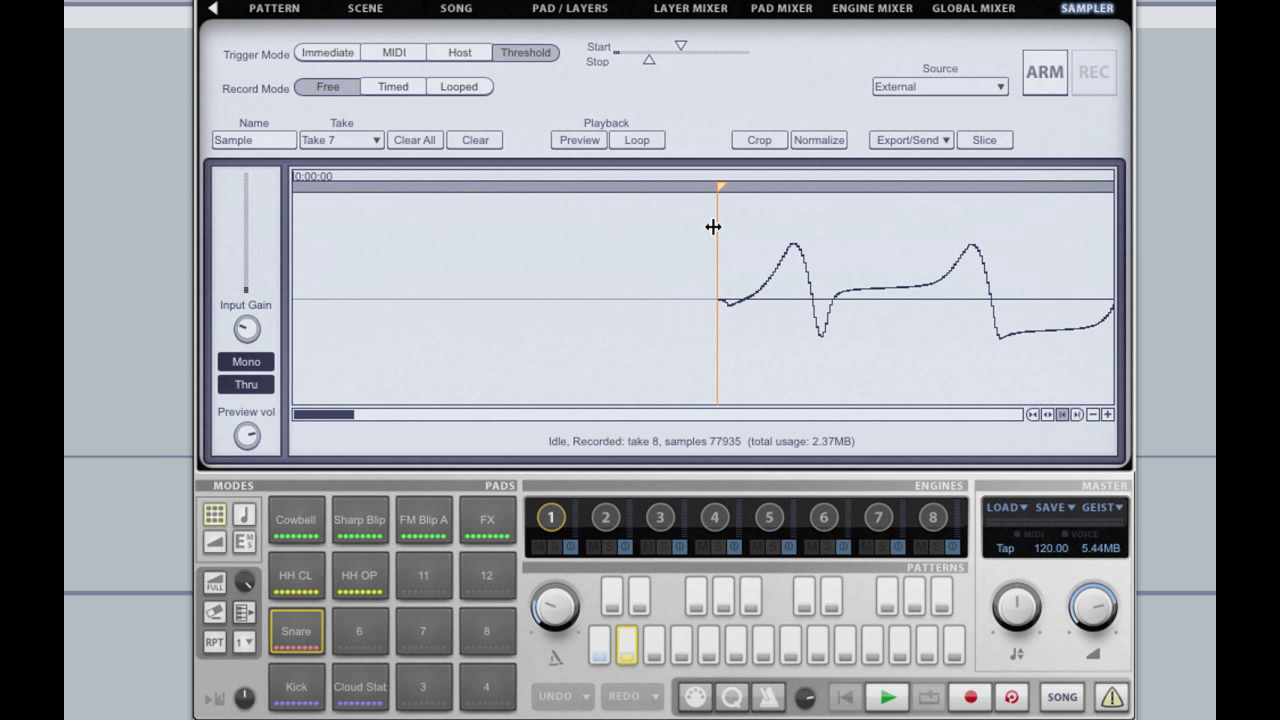
{"action": "left_click", "coordinate": [758, 138]}
{"action": "left_click", "coordinate": [508, 309]}
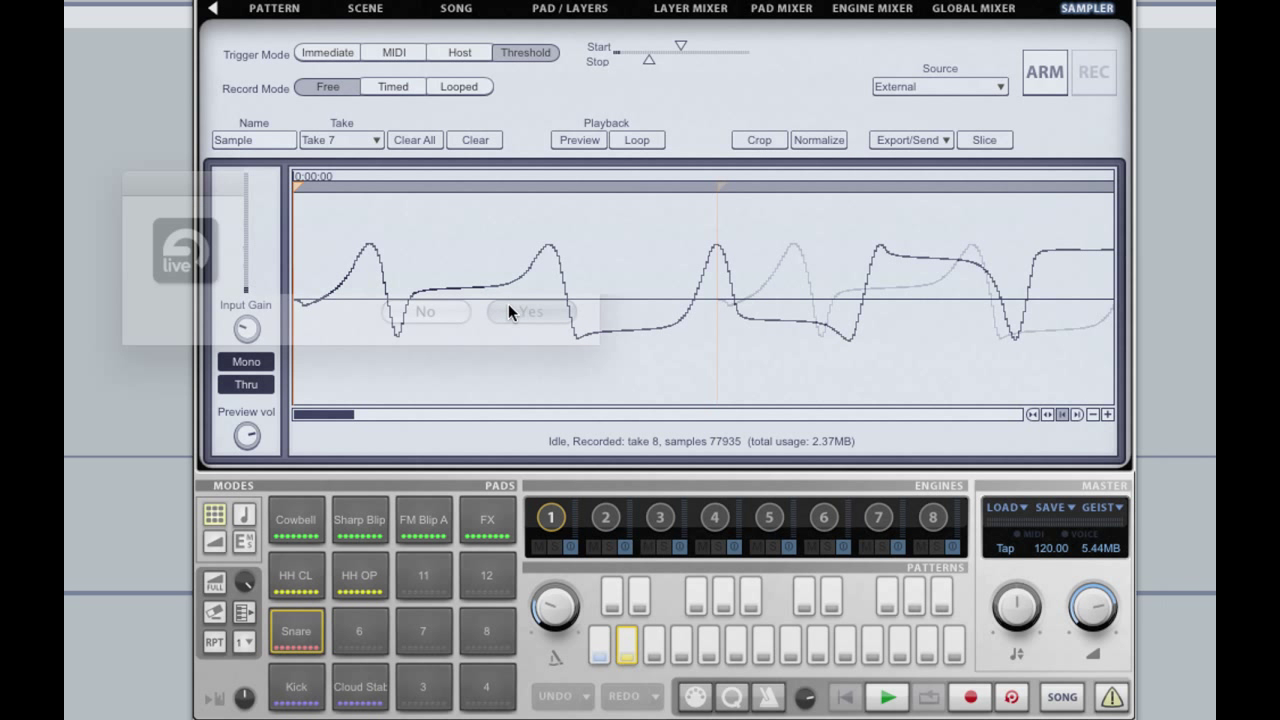
- Crop Takes 6 and 5 so each starts at its sound onset
{"action": "left_click", "coordinate": [375, 140]}
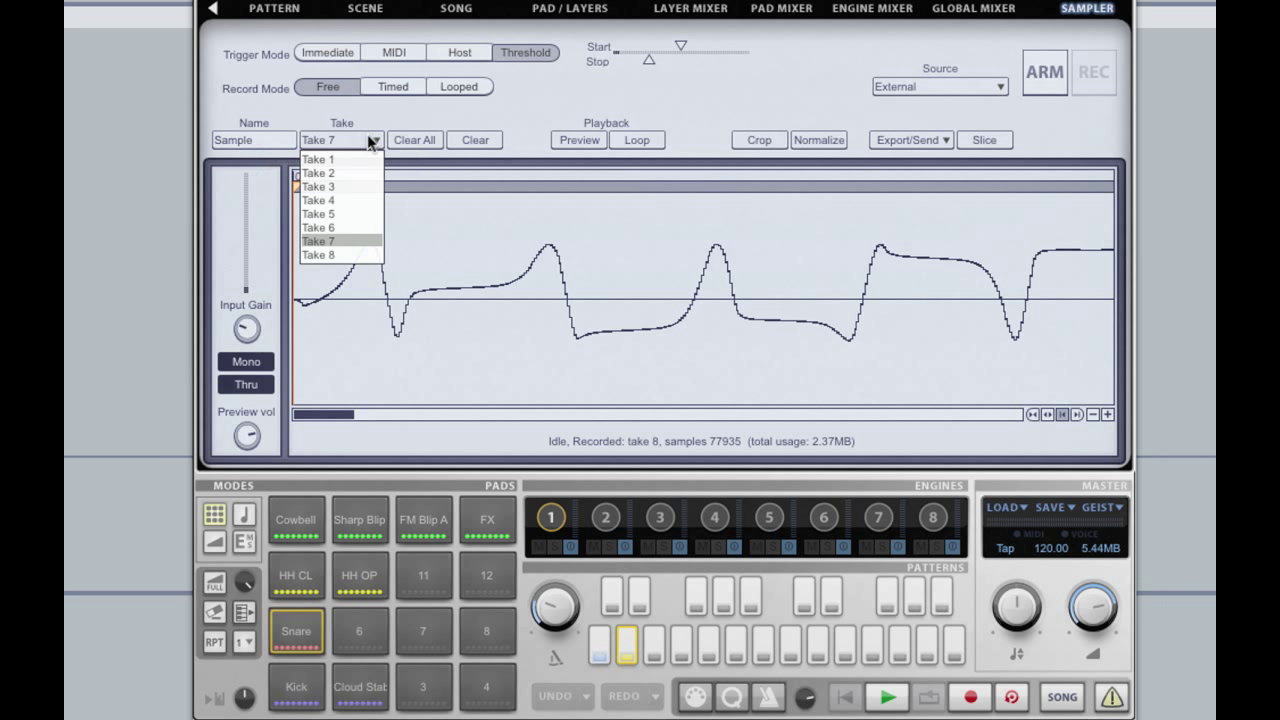
{"action": "left_click", "coordinate": [344, 228]}
{"action": "left_click_drag", "start_coordinate": [296, 188], "coordinate": [766, 214]}
{"action": "left_click", "coordinate": [760, 138]}
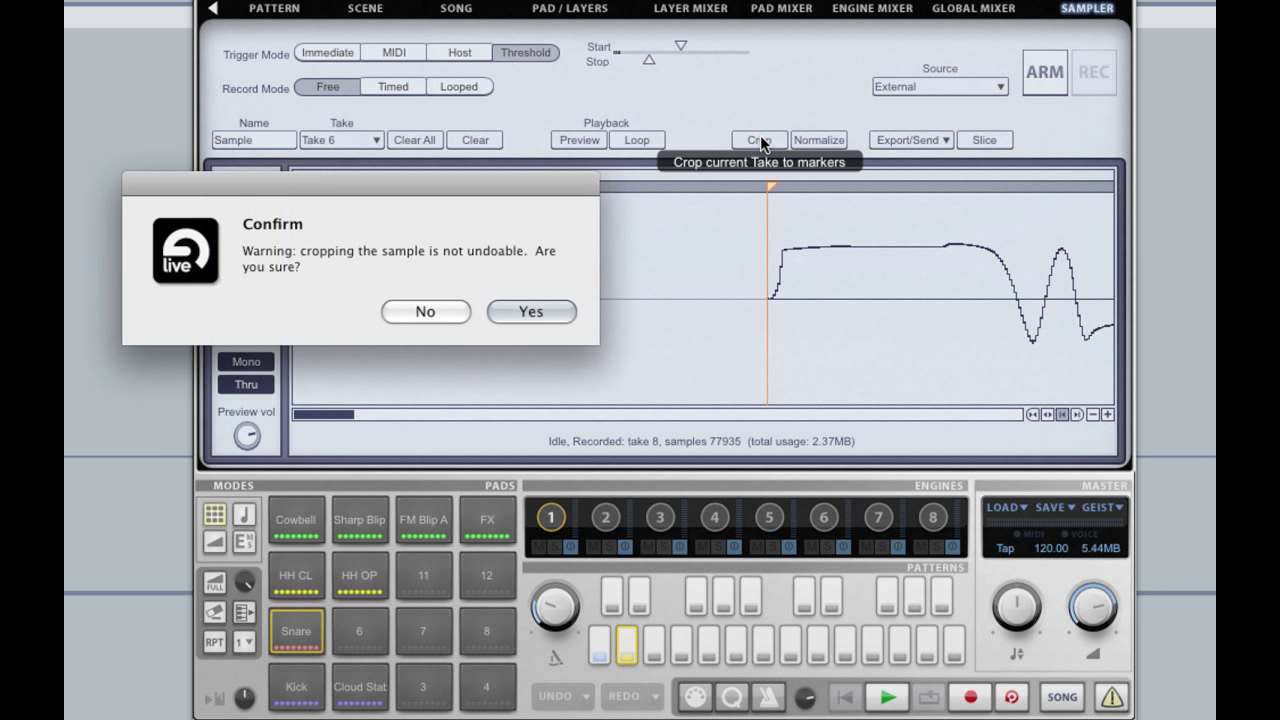
{"action": "left_click", "coordinate": [538, 314]}
{"action": "left_click", "coordinate": [369, 138]}
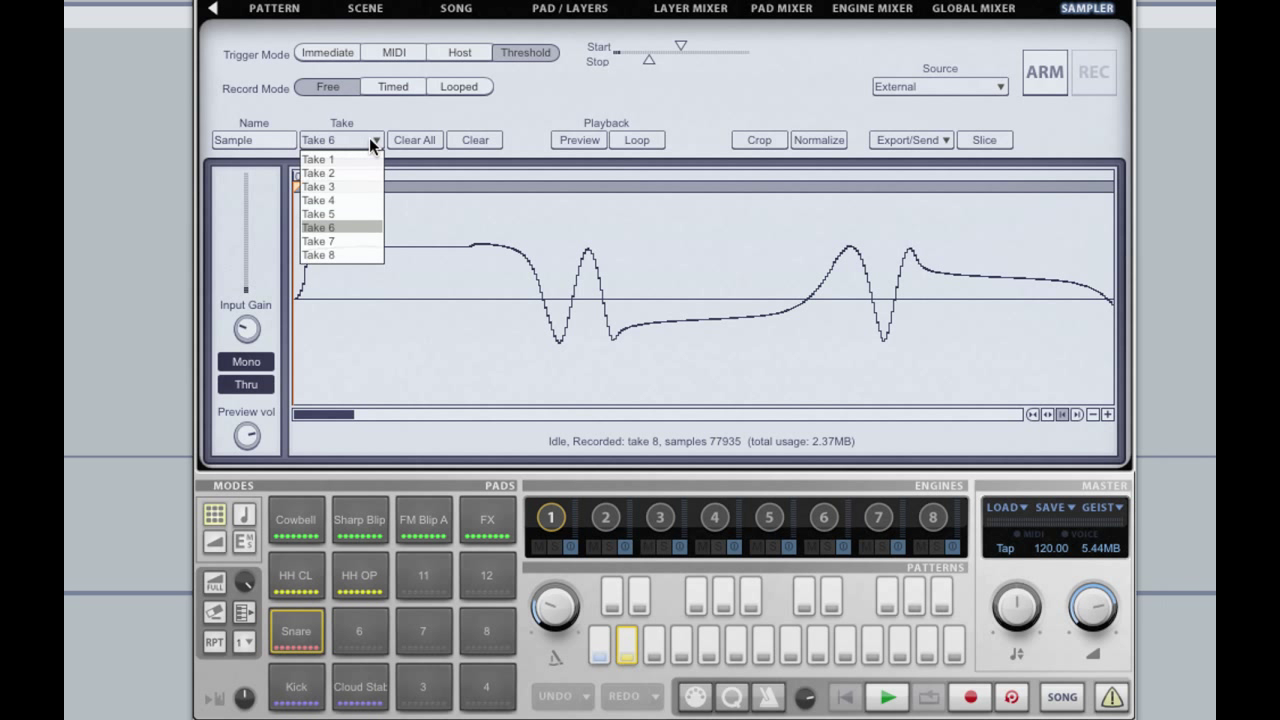
{"action": "left_click", "coordinate": [347, 214]}
{"action": "left_click_drag", "start_coordinate": [296, 188], "coordinate": [805, 198]}
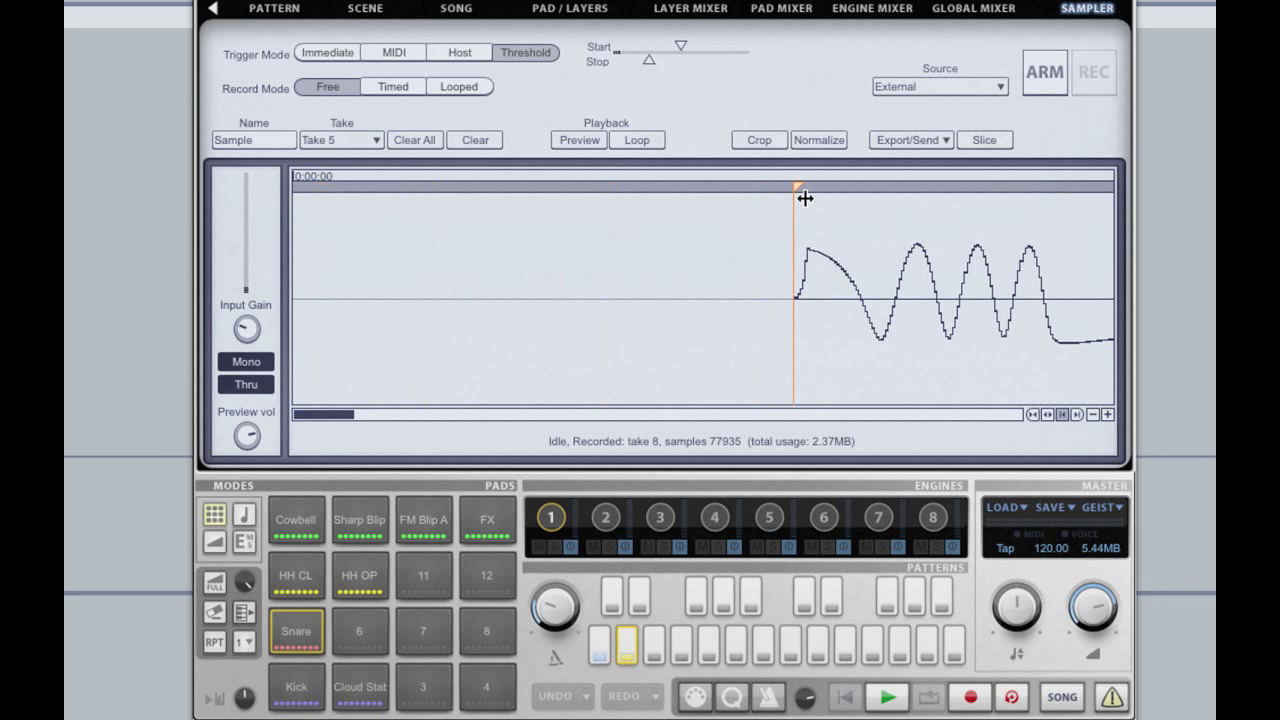
{"action": "left_click", "coordinate": [758, 139]}
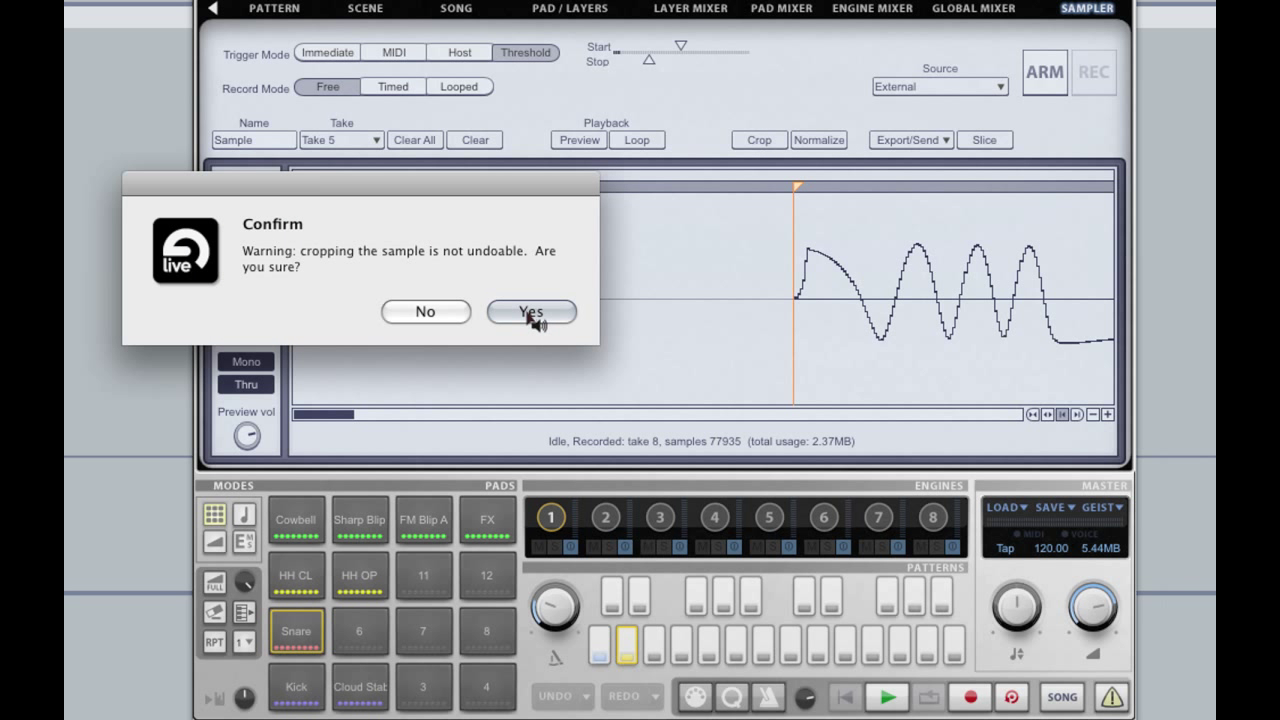
{"action": "left_click", "coordinate": [533, 314]}
- Crop Takes 4 and 3 so each starts just before its sound
{"action": "left_click", "coordinate": [370, 141]}
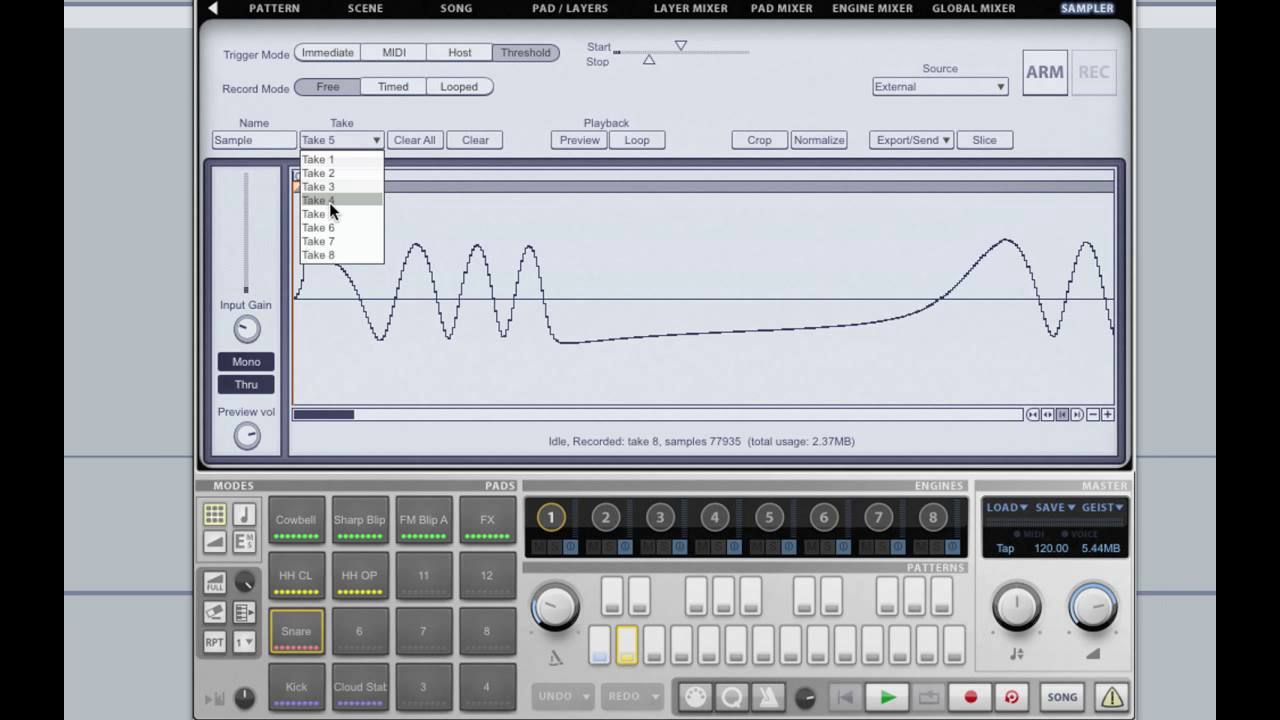
{"action": "left_click", "coordinate": [329, 202]}
{"action": "left_click_drag", "start_coordinate": [296, 188], "coordinate": [791, 229]}
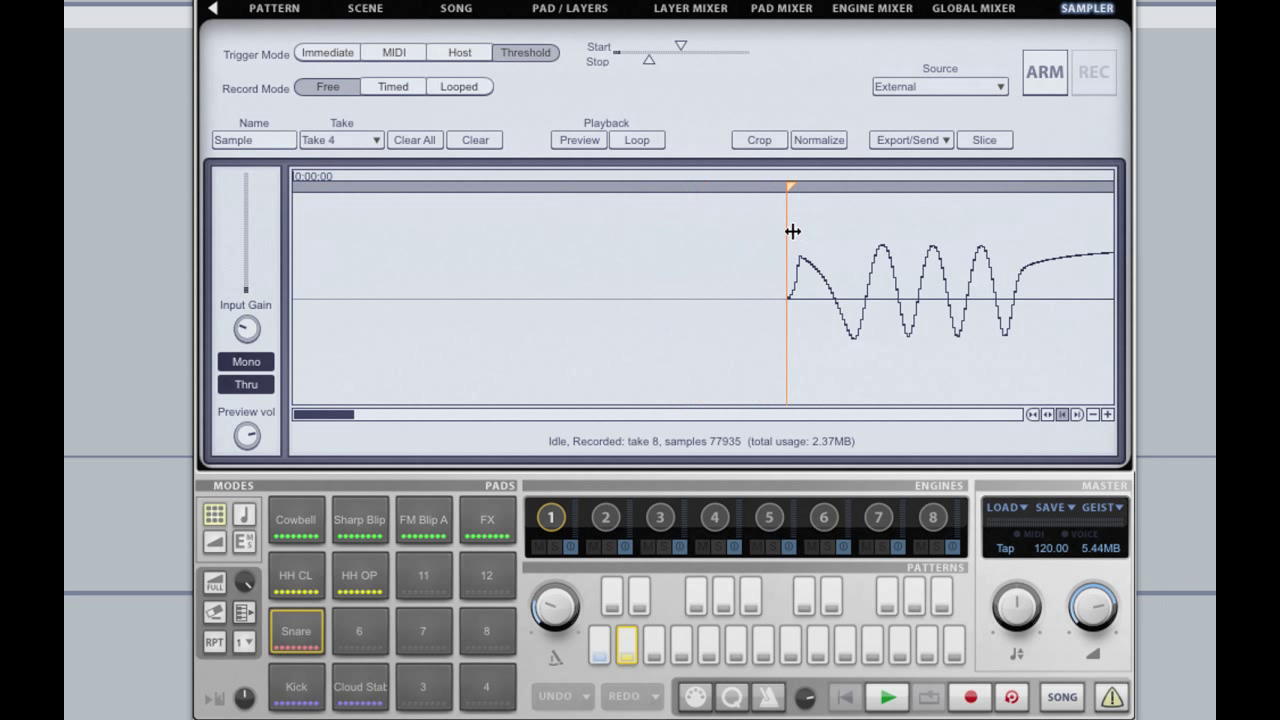
{"action": "left_click", "coordinate": [762, 139]}
{"action": "left_click", "coordinate": [536, 311]}
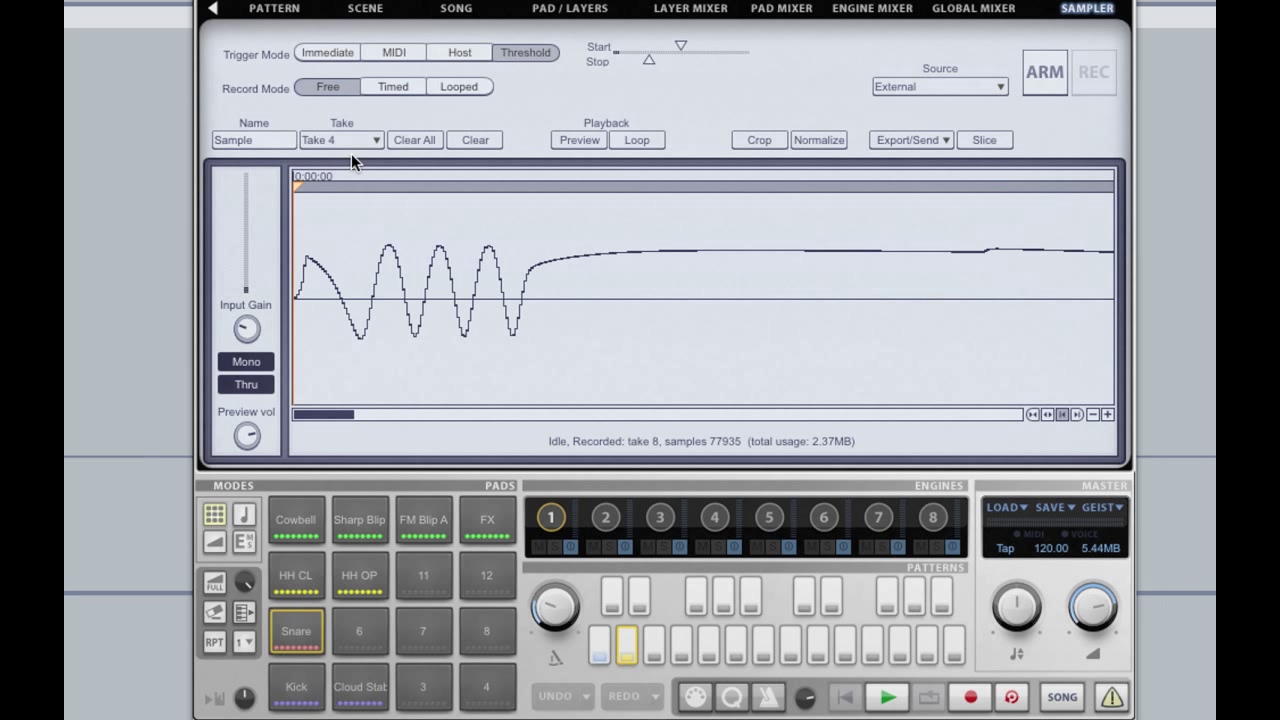
{"action": "left_click", "coordinate": [348, 141]}
{"action": "left_click", "coordinate": [302, 189]}
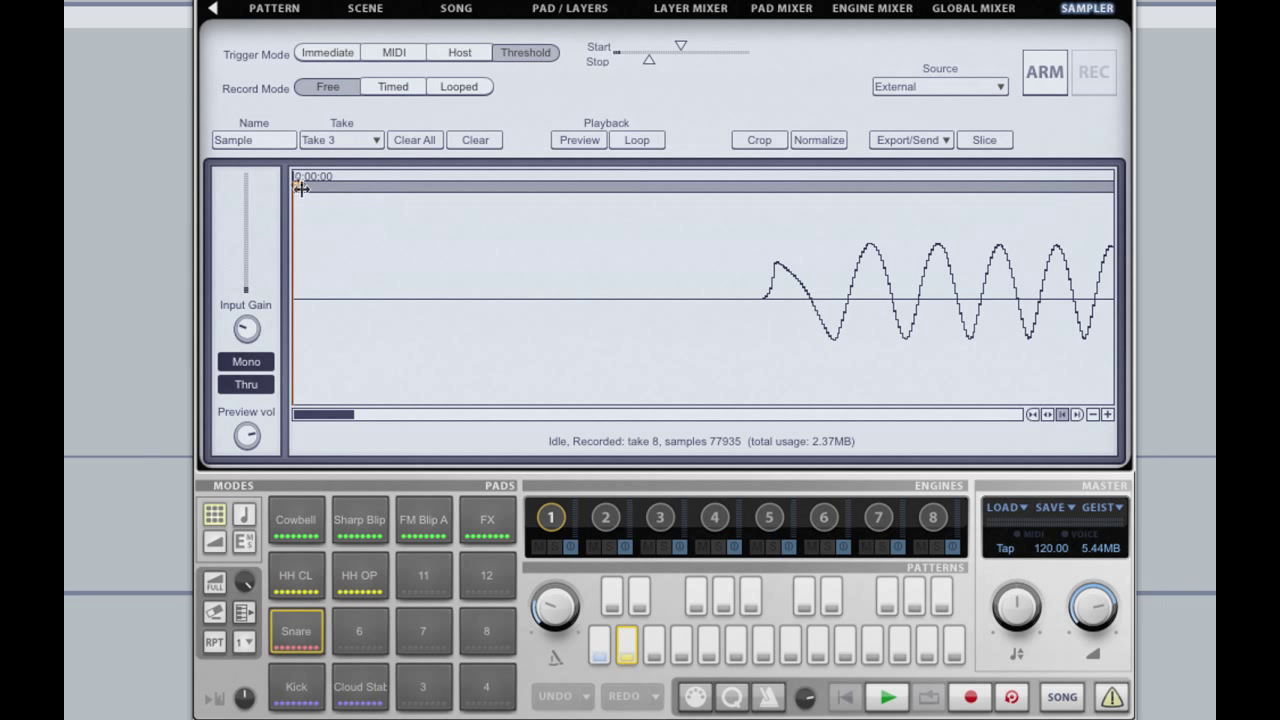
{"action": "left_click_drag", "start_coordinate": [298, 188], "coordinate": [768, 238]}
{"action": "left_click", "coordinate": [759, 141]}
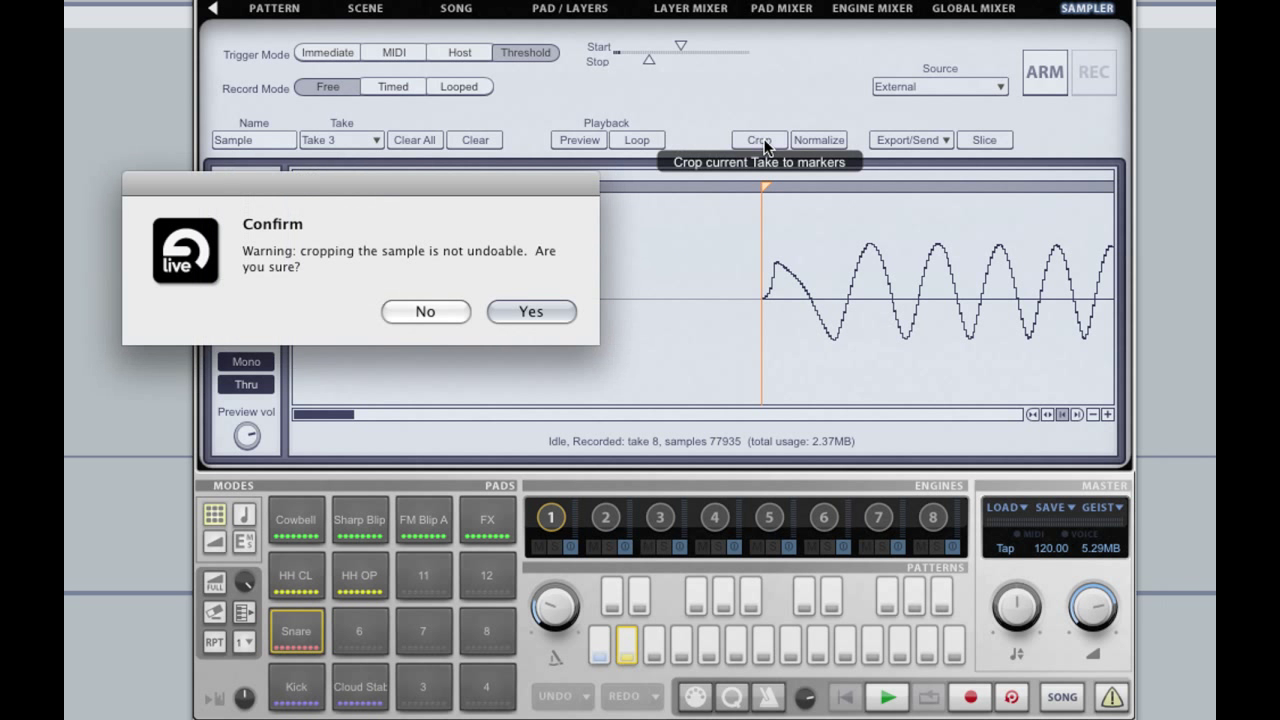
{"action": "left_click", "coordinate": [530, 311]}
- Crop Takes 2 and 1 at their sound onsets, ending on Take 1
{"action": "left_click", "coordinate": [352, 140]}
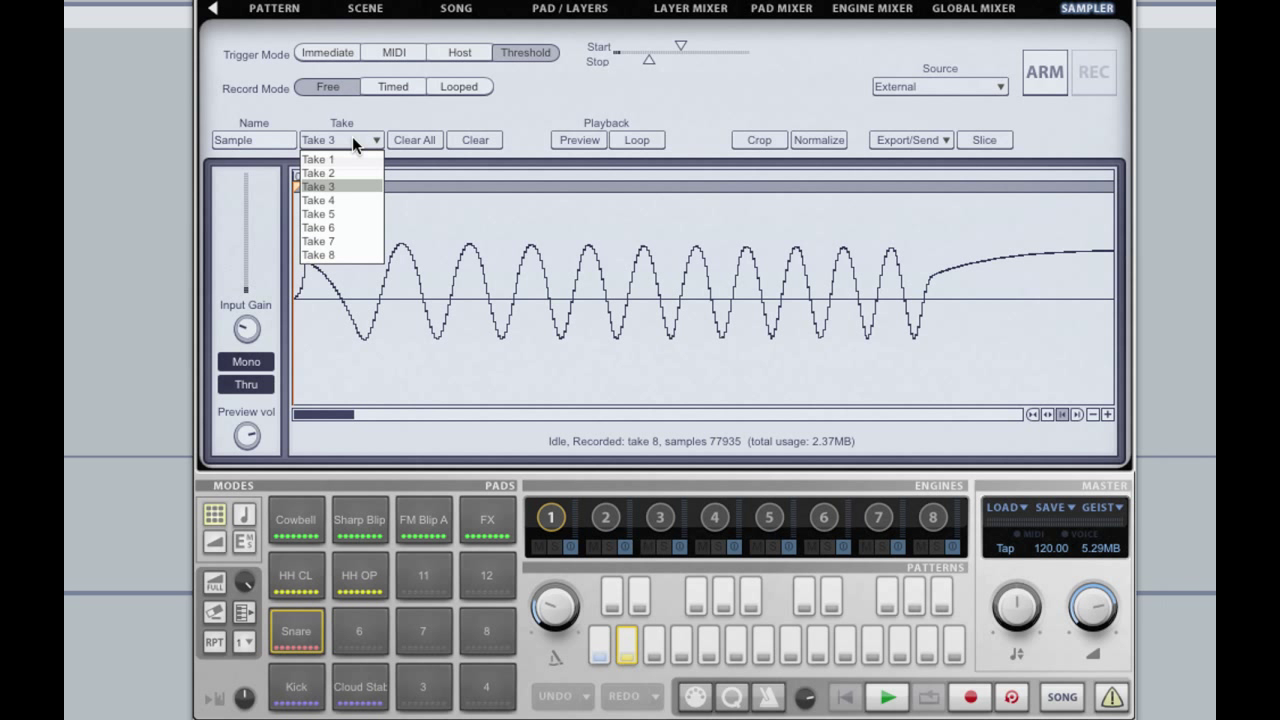
{"action": "left_click", "coordinate": [342, 173]}
{"action": "left_click_drag", "start_coordinate": [298, 188], "coordinate": [756, 198]}
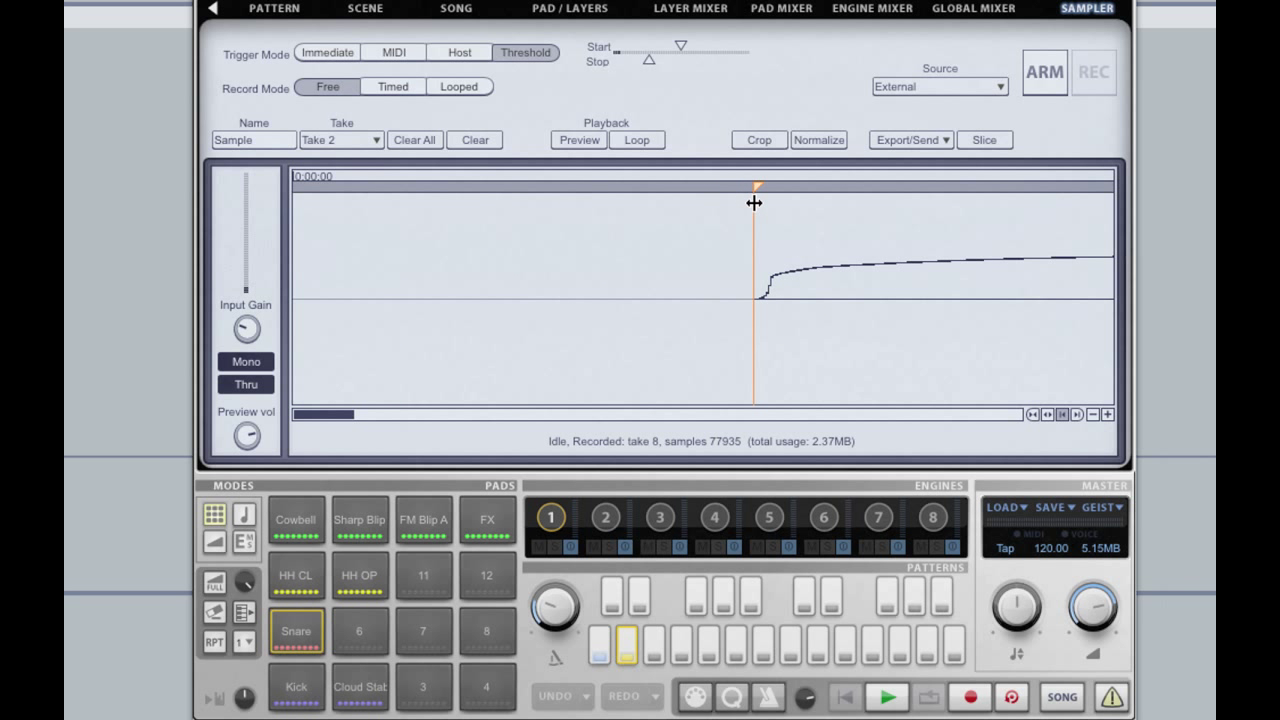
{"action": "left_click", "coordinate": [759, 140]}
{"action": "left_click", "coordinate": [529, 311]}
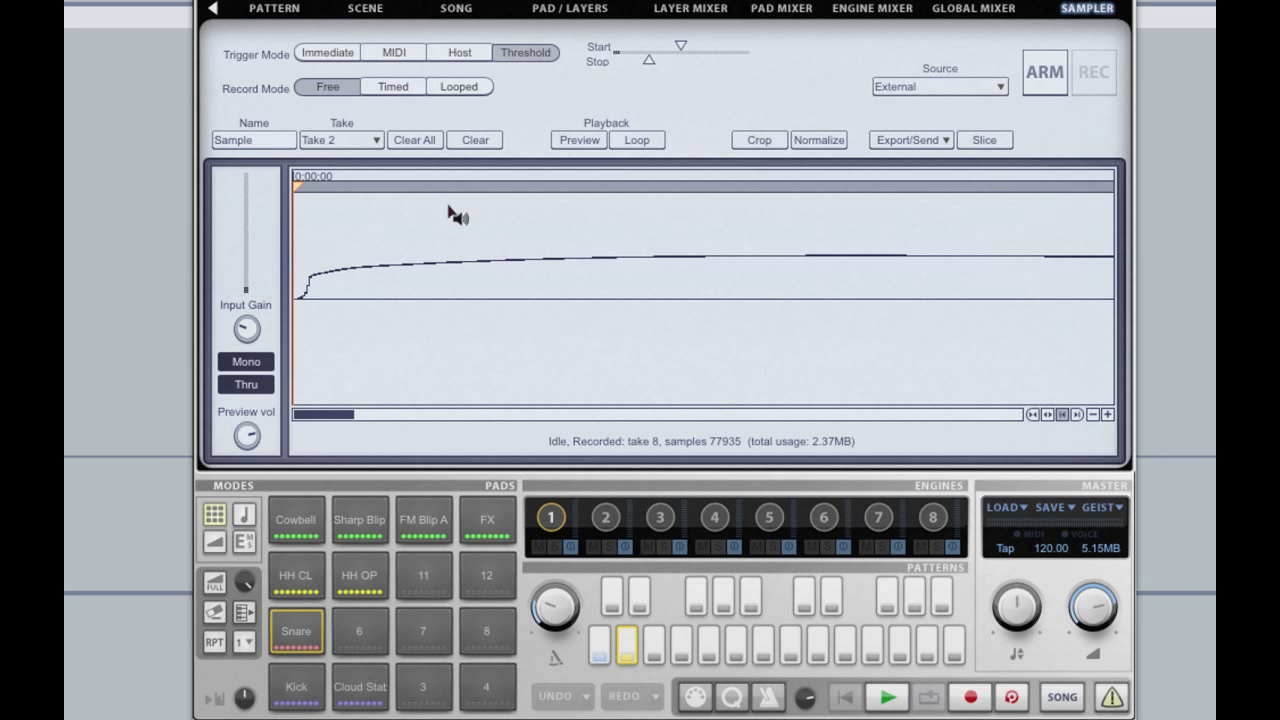
{"action": "left_click", "coordinate": [362, 141]}
{"action": "left_click", "coordinate": [346, 159]}
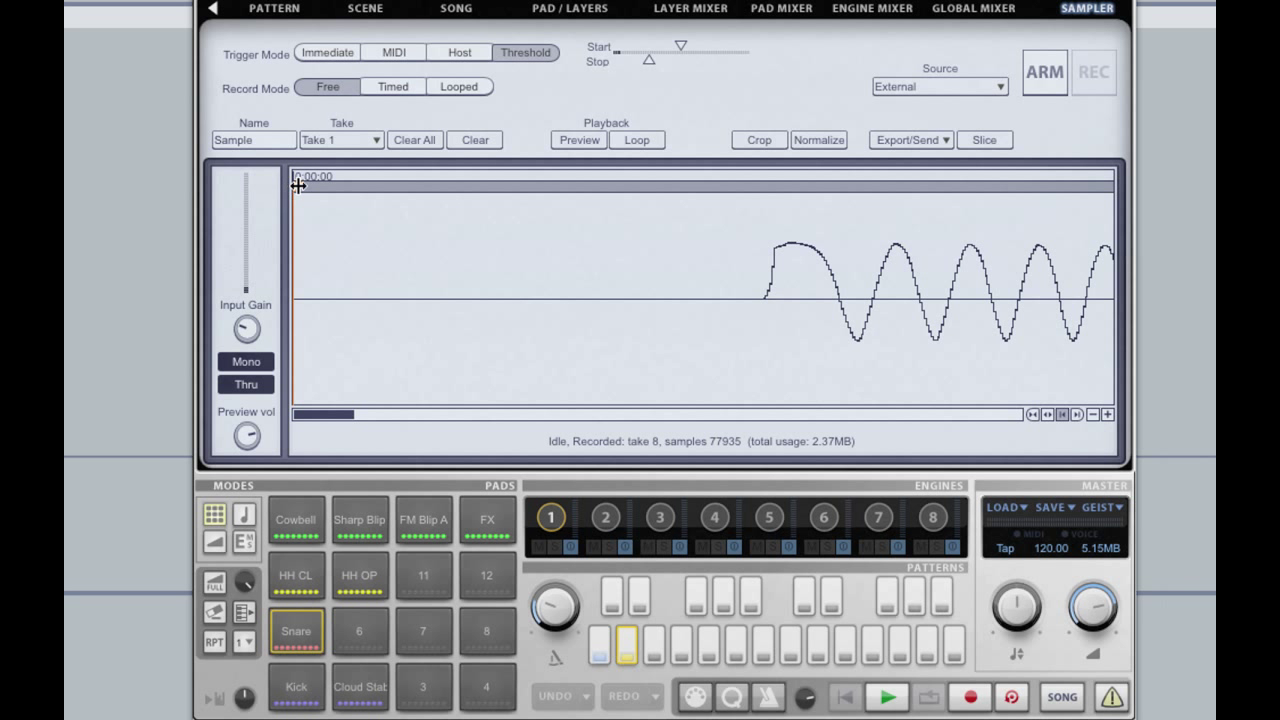
{"action": "left_click_drag", "start_coordinate": [298, 186], "coordinate": [760, 208]}
{"action": "left_click", "coordinate": [760, 139]}
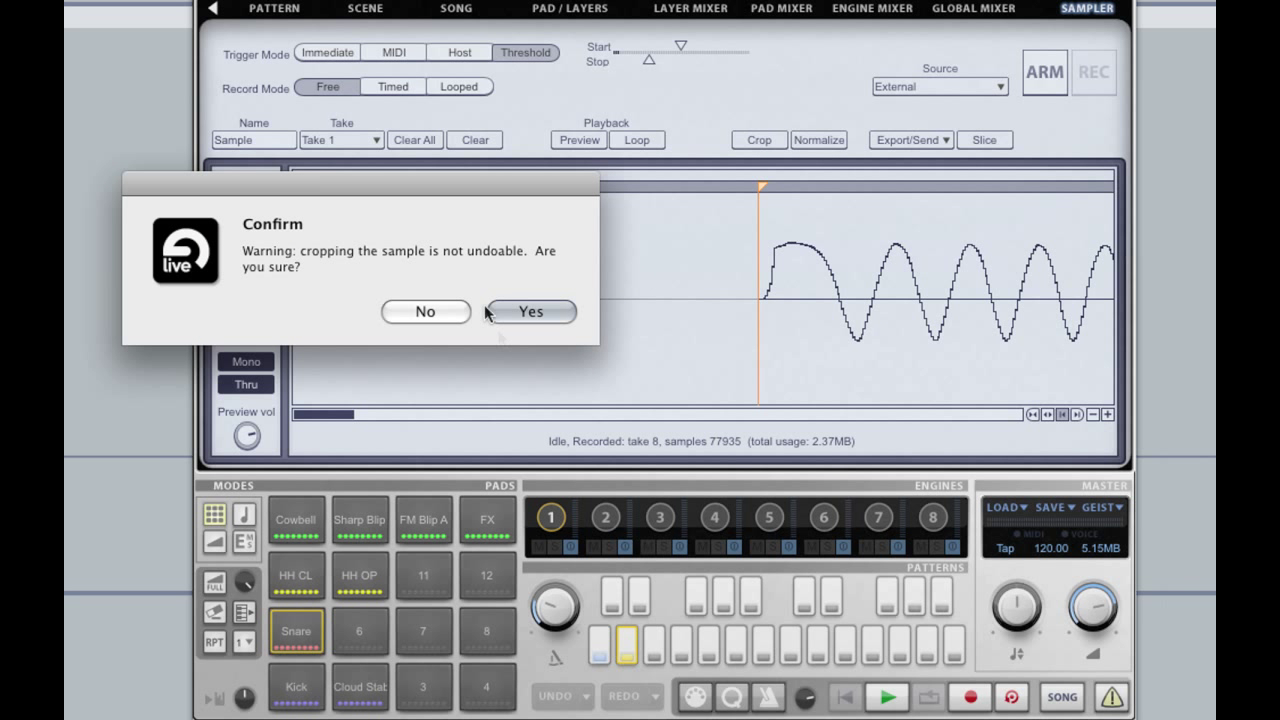
{"action": "left_click", "coordinate": [528, 311]}
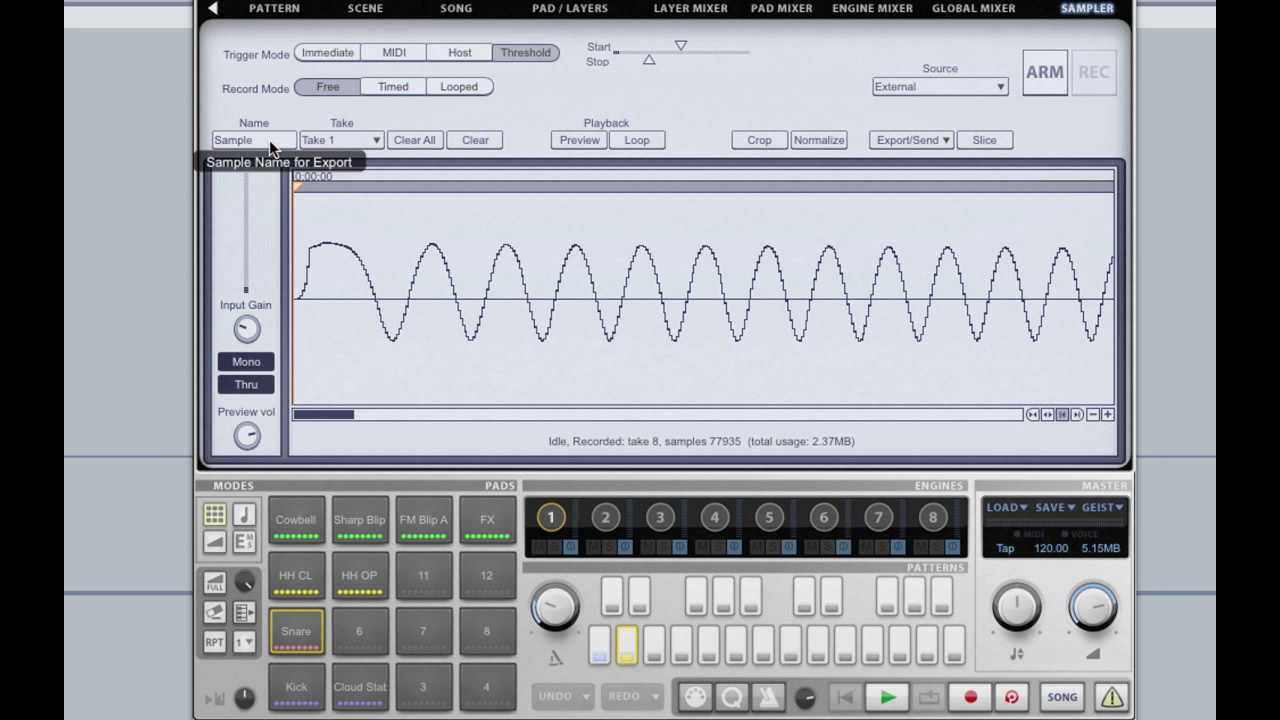
- Name the sample 'FM FX' and send all takes to free layers on pad 6
{"action": "type", "text": "FM FX"}
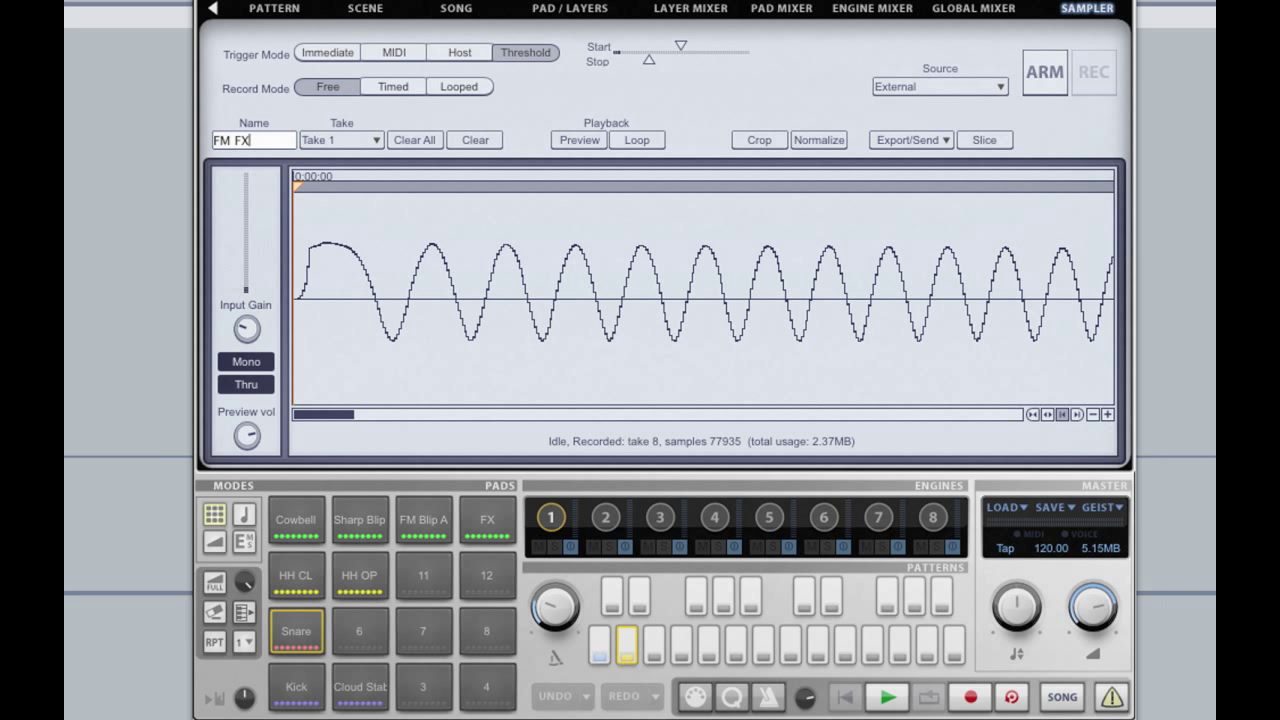
{"action": "key", "text": "Return"}
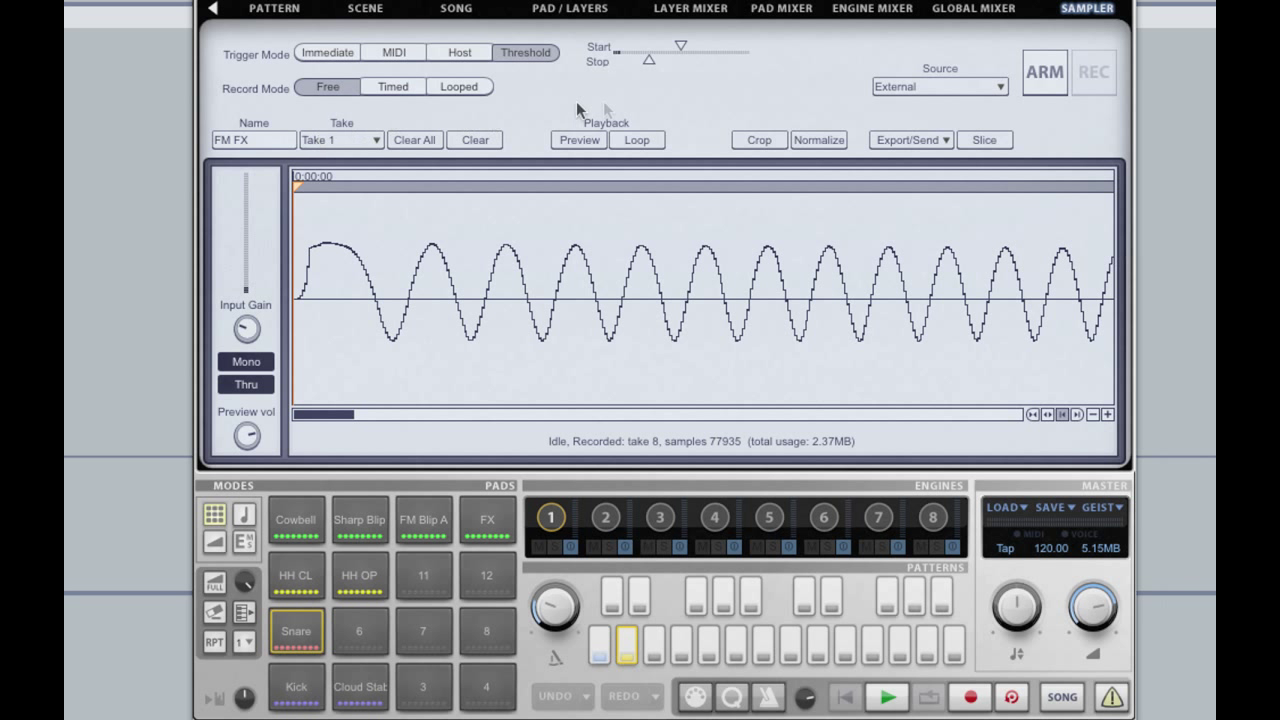
{"action": "left_click", "coordinate": [368, 638]}
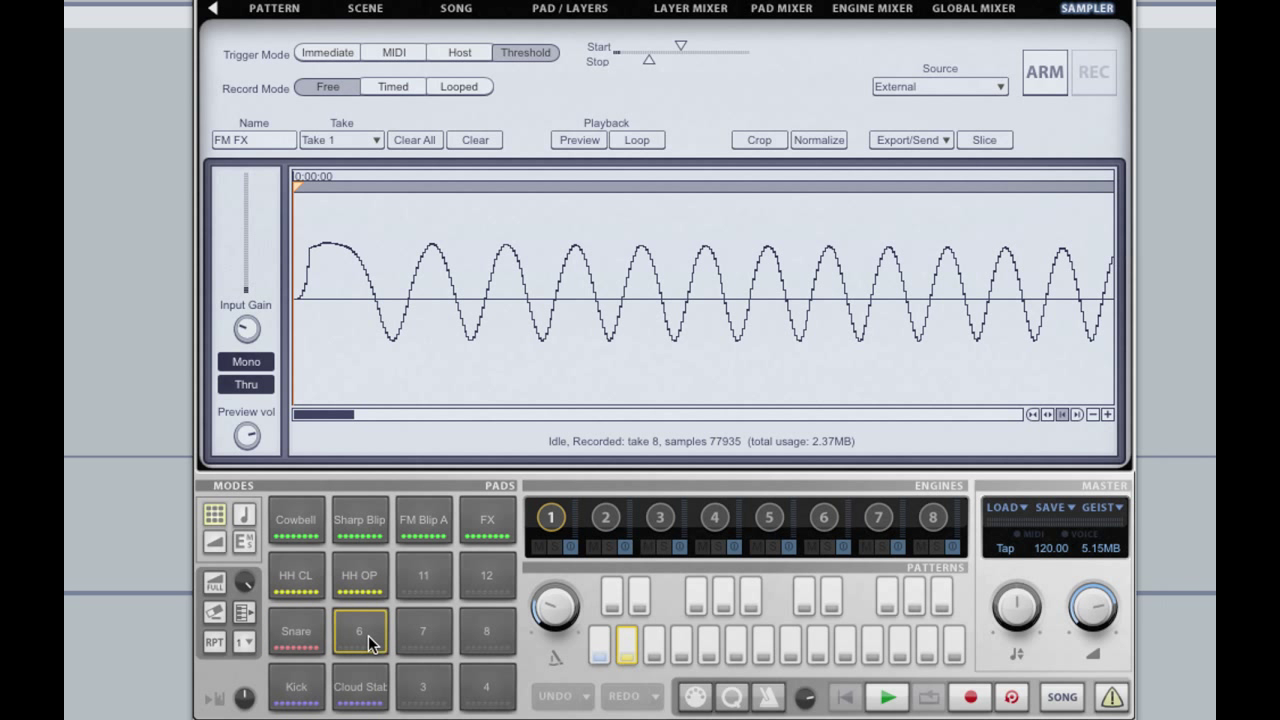
{"action": "left_click", "coordinate": [944, 136]}
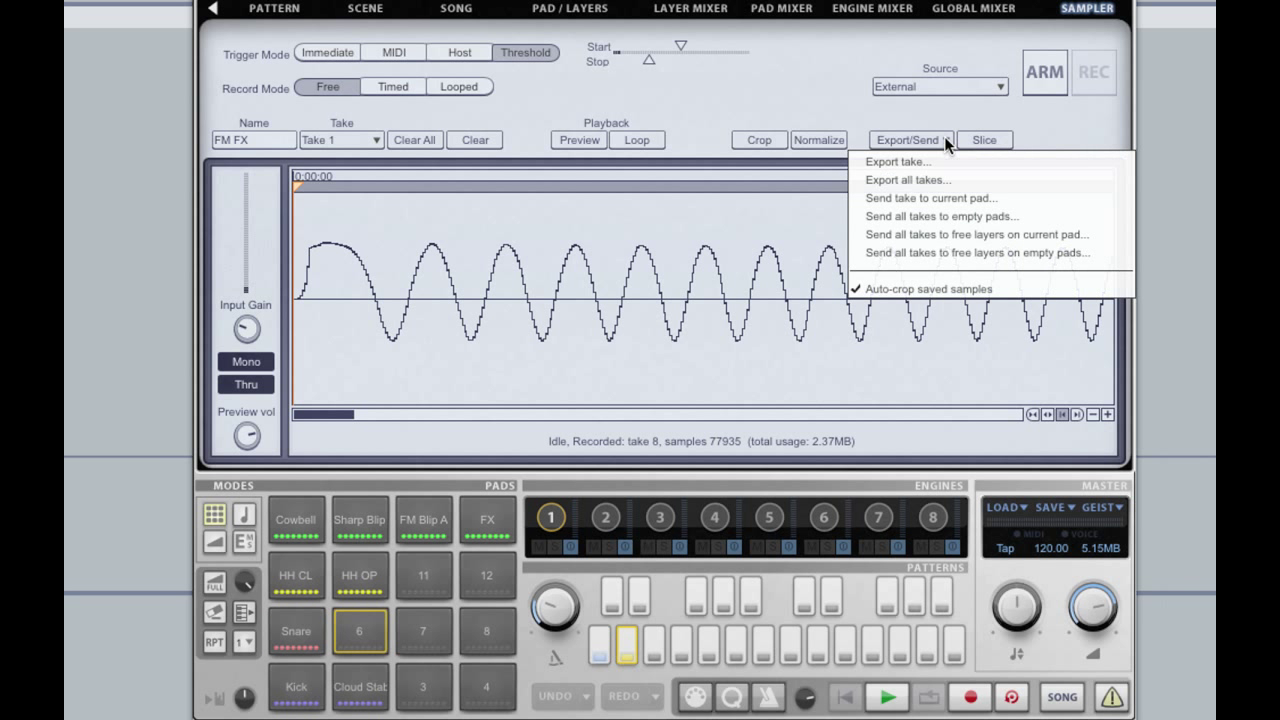
{"action": "left_click", "coordinate": [955, 236]}
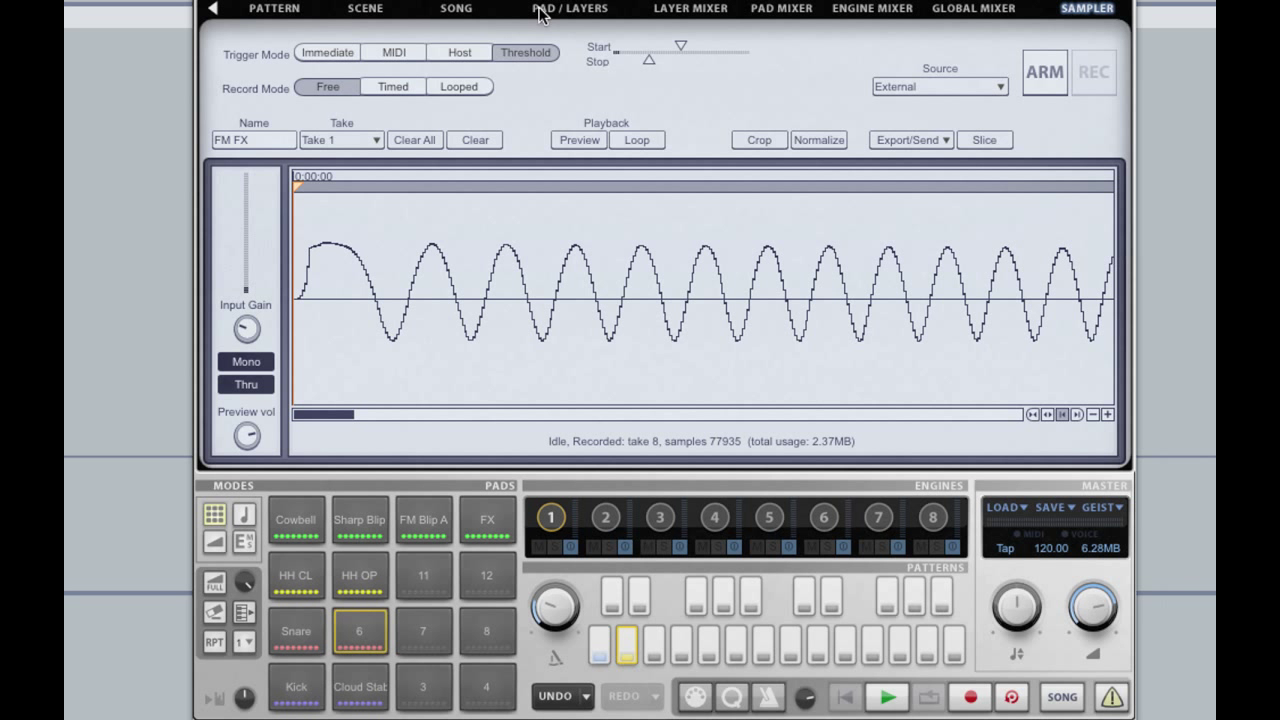
- Set pad 6's layer play mode to Velocity split, auto-spaced, with Vel-Amp at 95%
{"action": "left_click", "coordinate": [582, 14]}
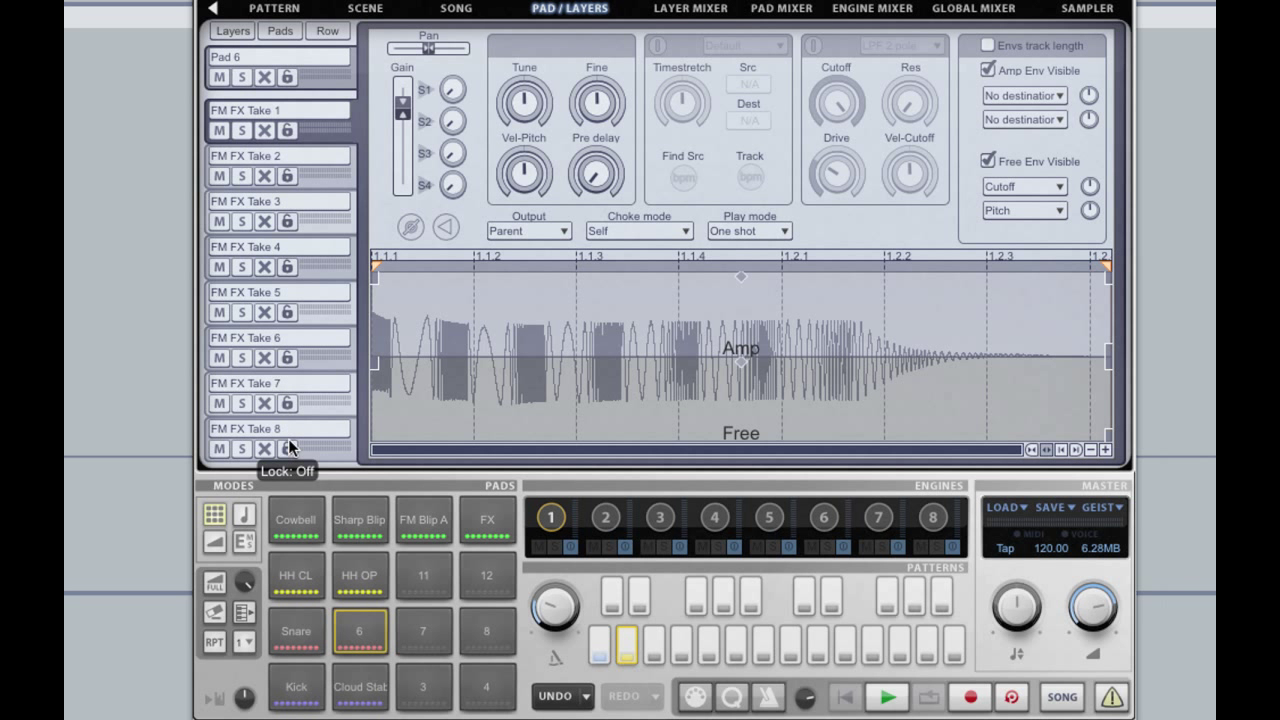
{"action": "left_click", "coordinate": [321, 77]}
{"action": "left_click", "coordinate": [1042, 59]}
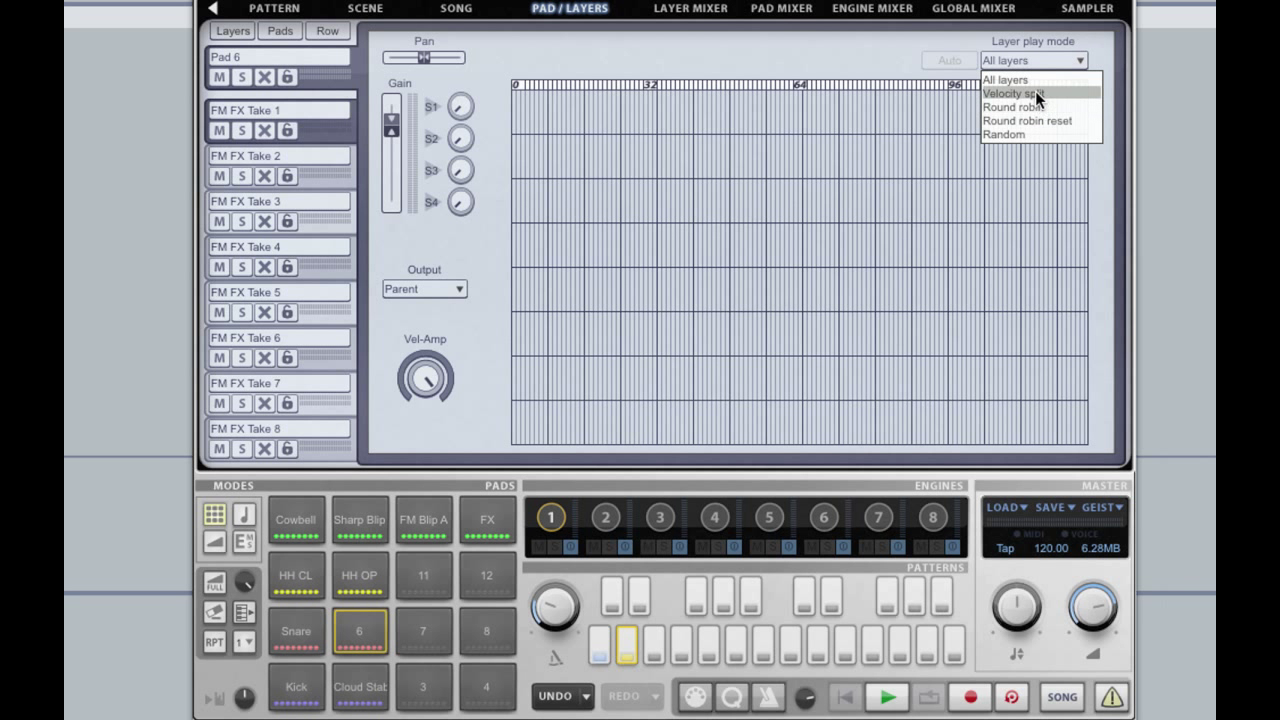
{"action": "left_click", "coordinate": [1035, 92]}
{"action": "left_click", "coordinate": [956, 60]}
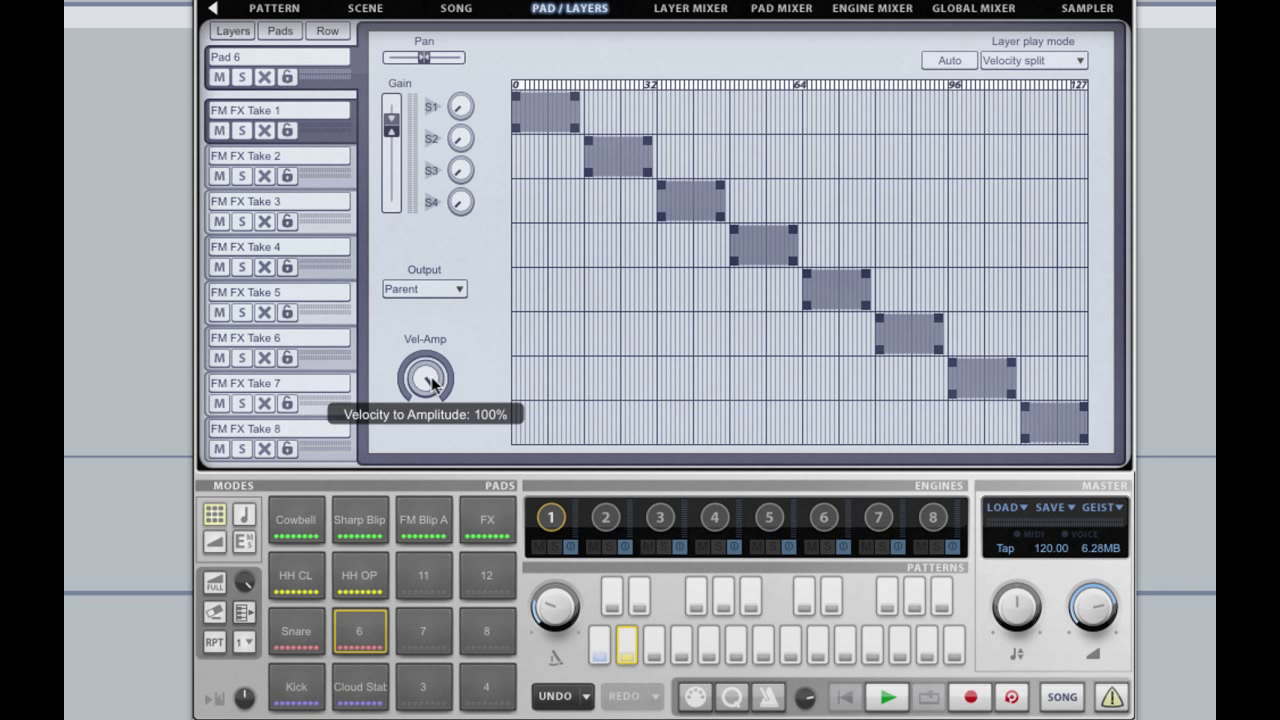
{"action": "left_click_drag", "start_coordinate": [430, 384], "coordinate": [434, 488]}
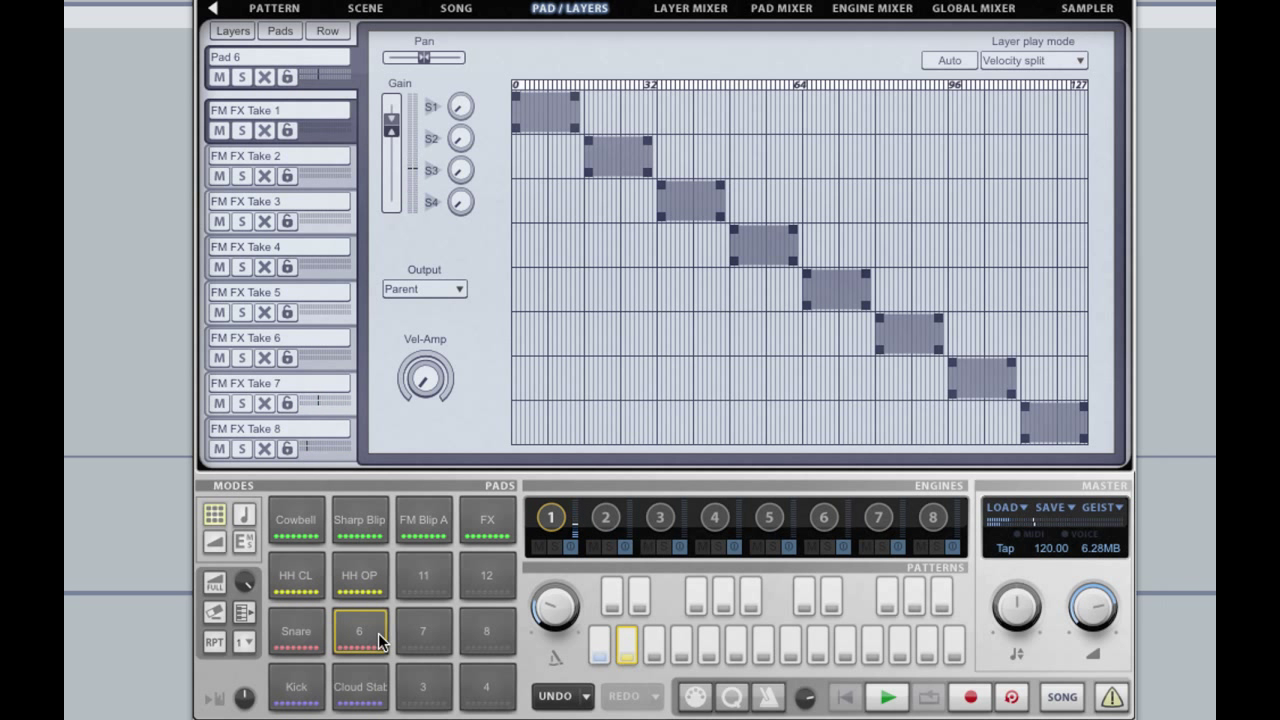
- Enter 'FM FX' as pad 6's name in its name field
{"action": "double_click", "coordinate": [260, 56]}
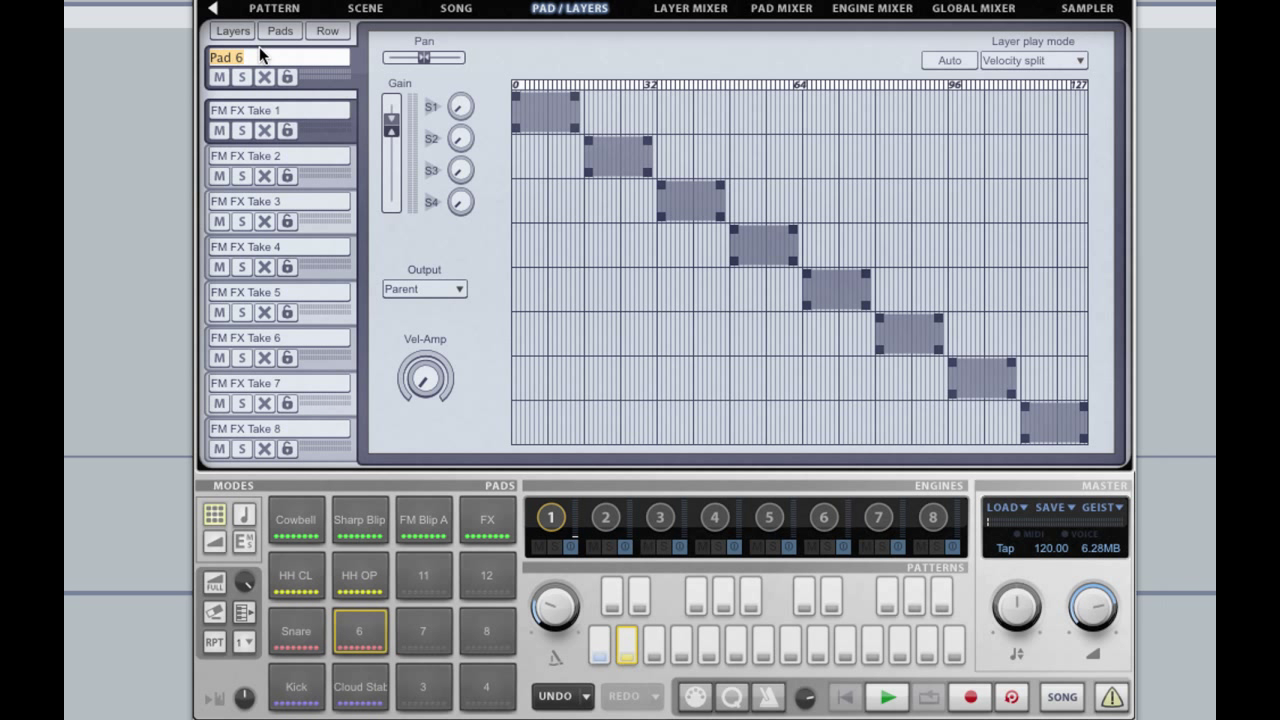
{"action": "type", "text": "FX"}
{"action": "key", "text": "Return"}
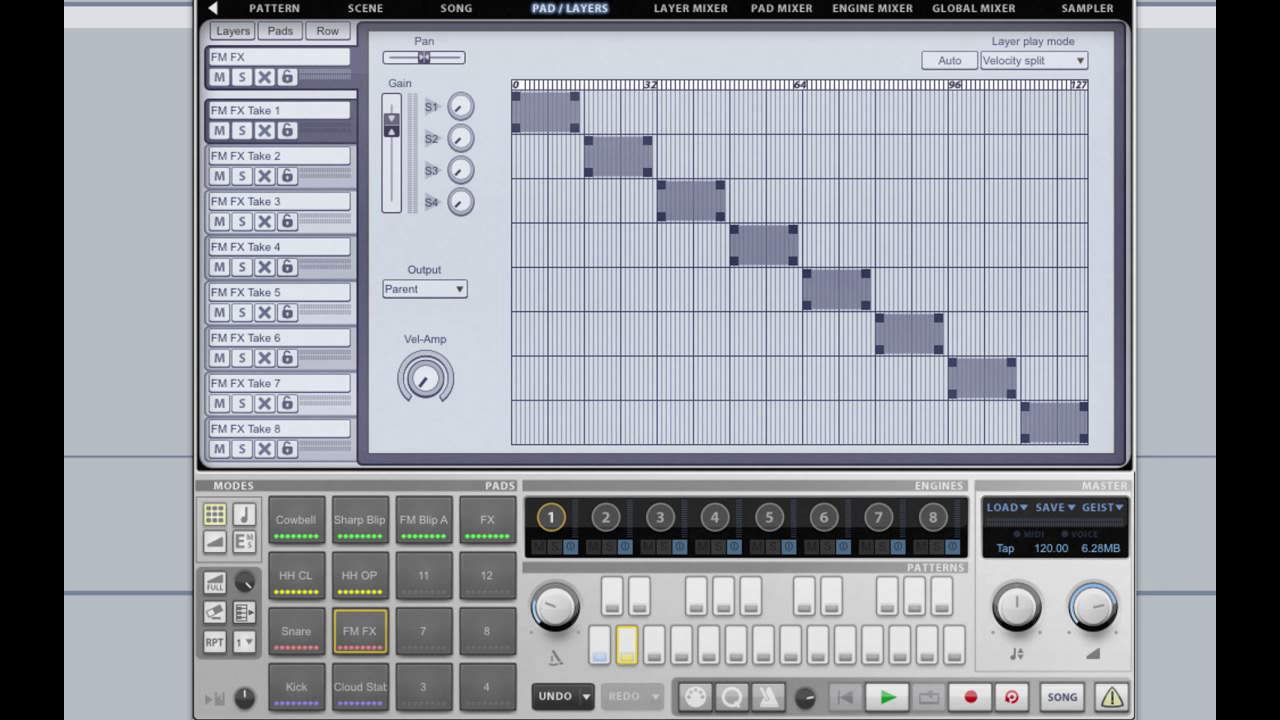
- In Pattern 1, place an FM FX hit on step 1 and lower Snare pad gain to -10.34 dB
{"action": "left_click", "coordinate": [286, 10]}
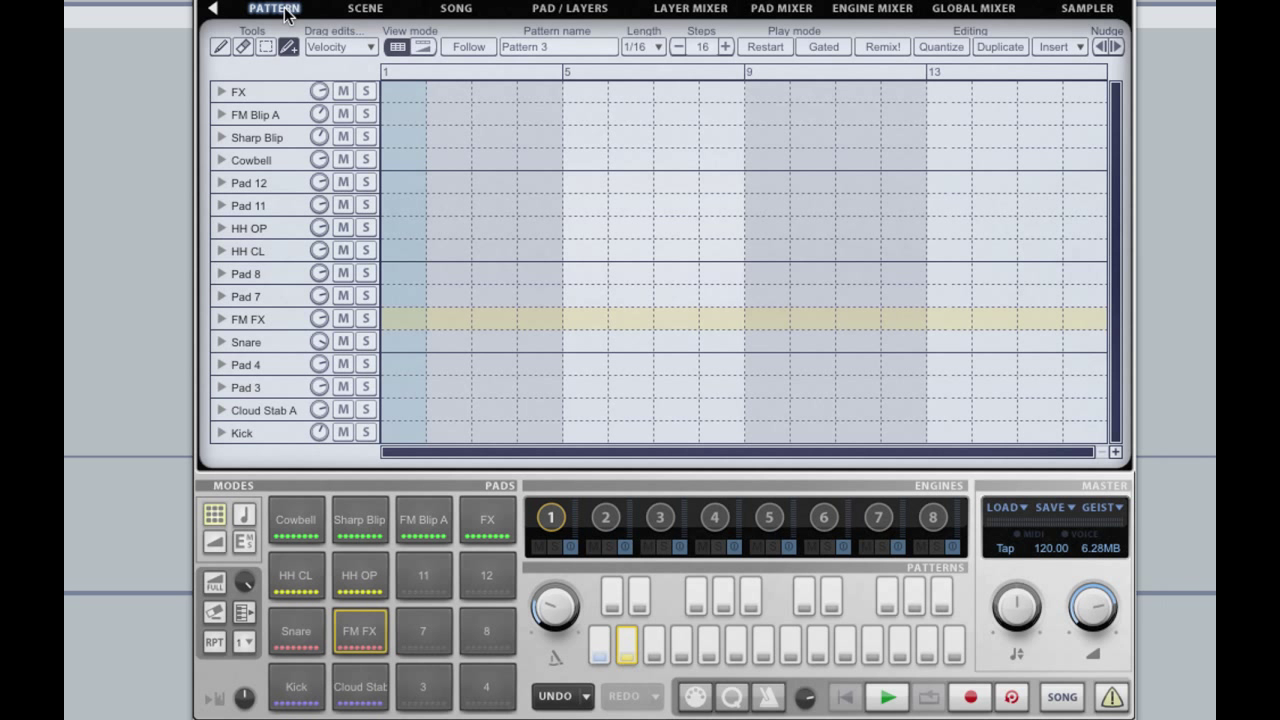
{"action": "left_click", "coordinate": [599, 645]}
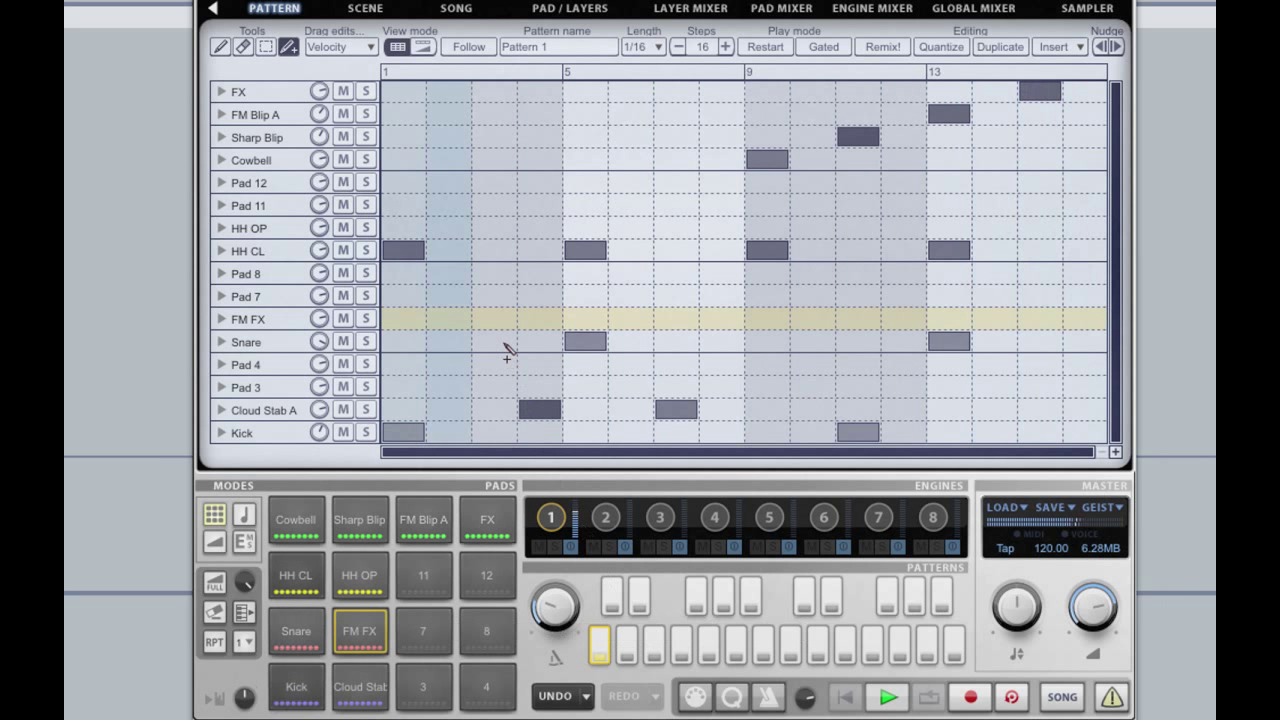
{"action": "left_click", "coordinate": [414, 322]}
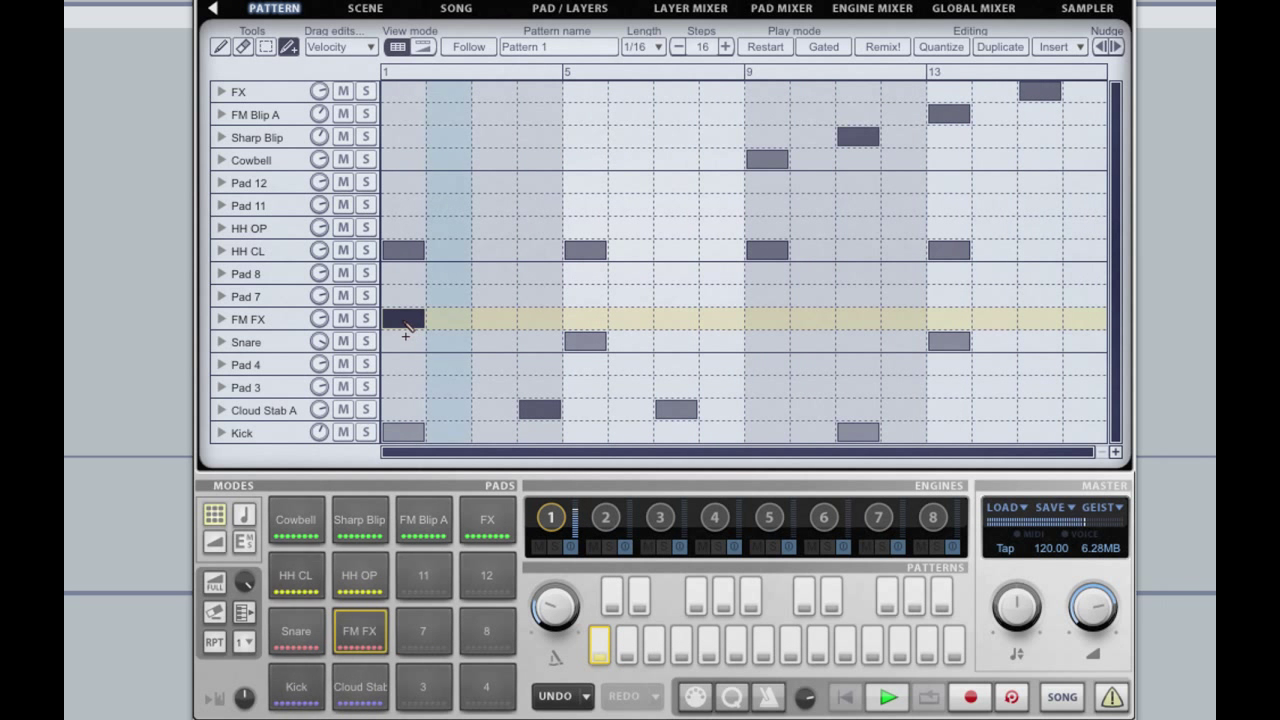
{"action": "left_click_drag", "start_coordinate": [318, 342], "coordinate": [318, 355]}
- Add the remaining FM FX hits at steps 7, 11 and 15
{"action": "left_click", "coordinate": [630, 319]}
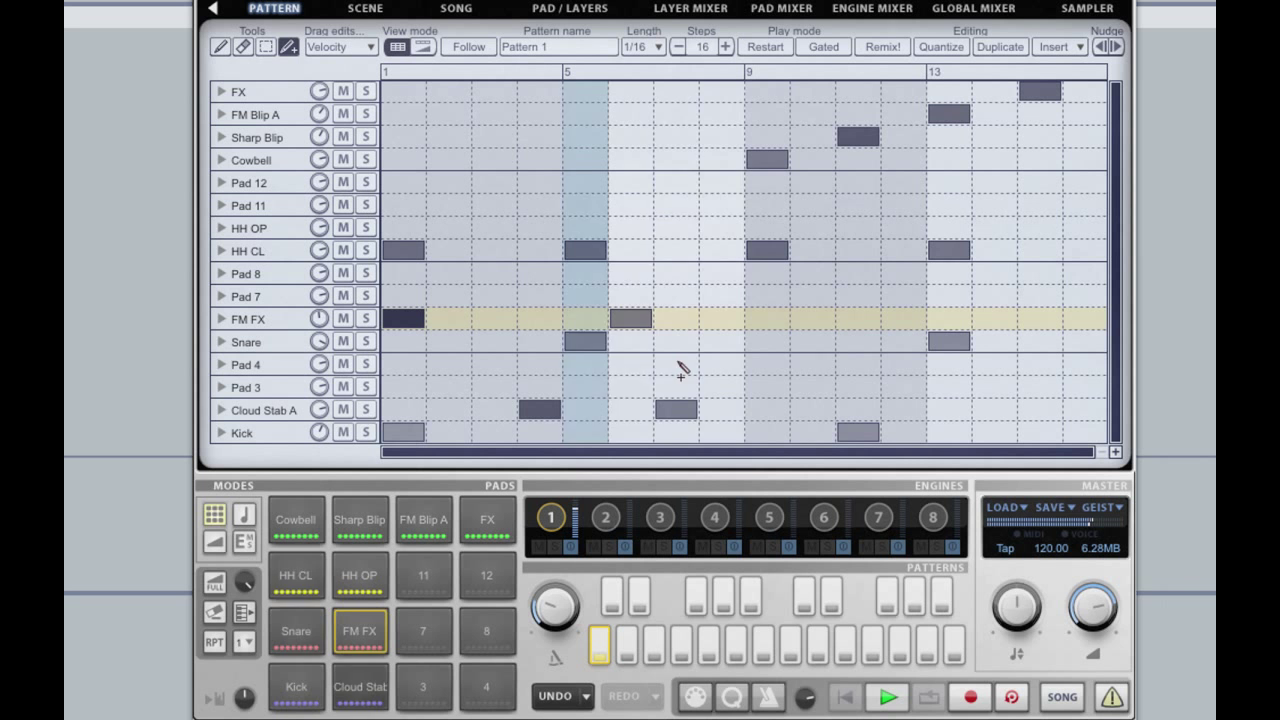
{"action": "left_click_drag", "start_coordinate": [646, 328], "coordinate": [681, 333]}
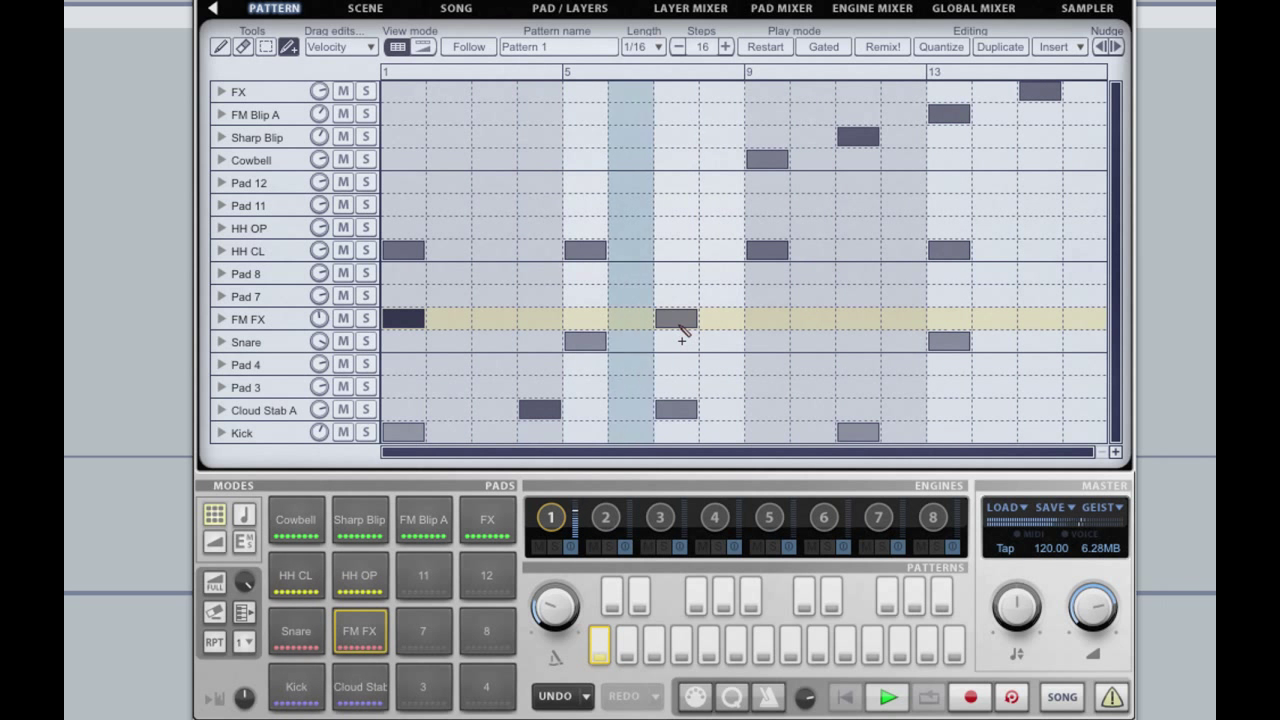
{"action": "left_click", "coordinate": [864, 322]}
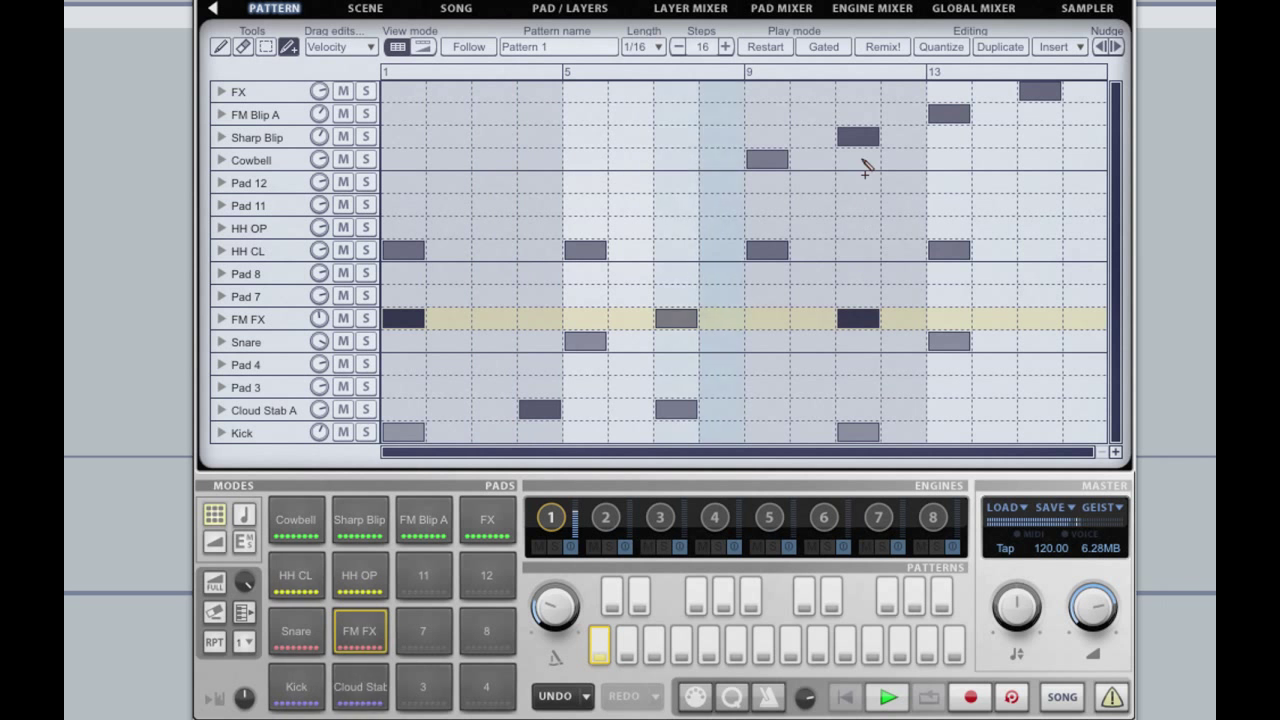
{"action": "left_click", "coordinate": [855, 320]}
{"action": "left_click", "coordinate": [903, 320]}
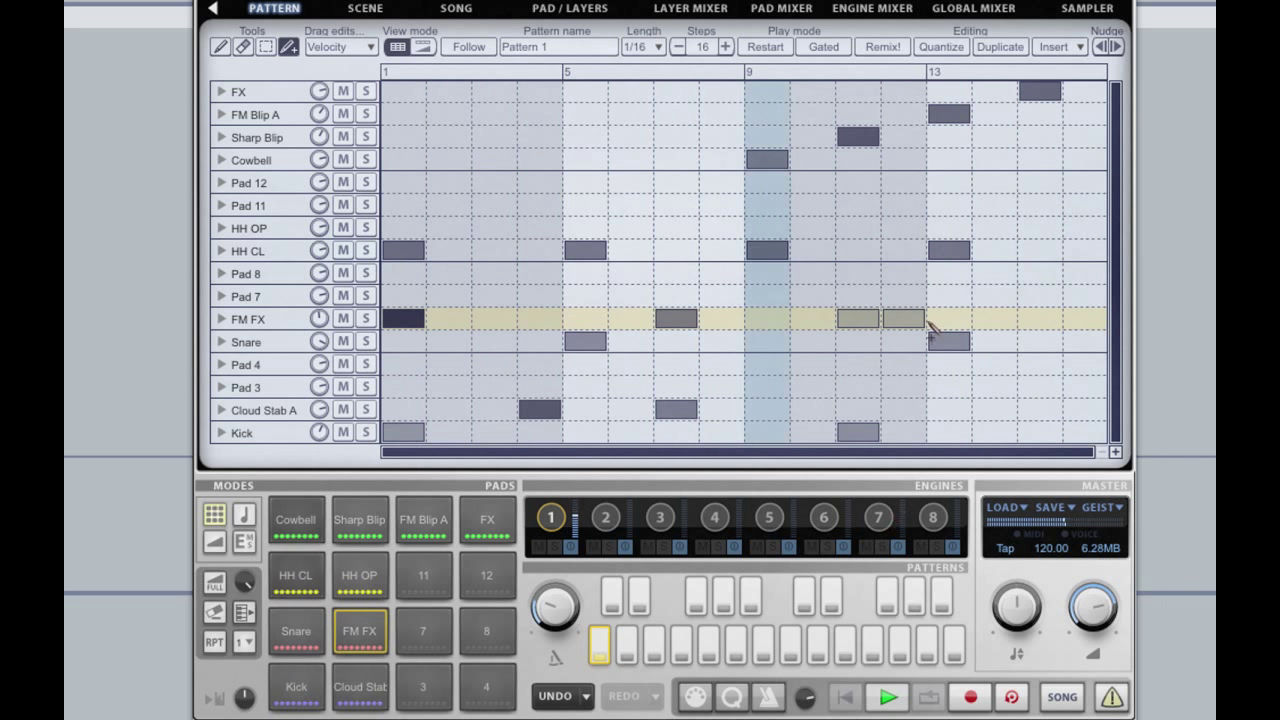
{"action": "left_click", "coordinate": [901, 321]}
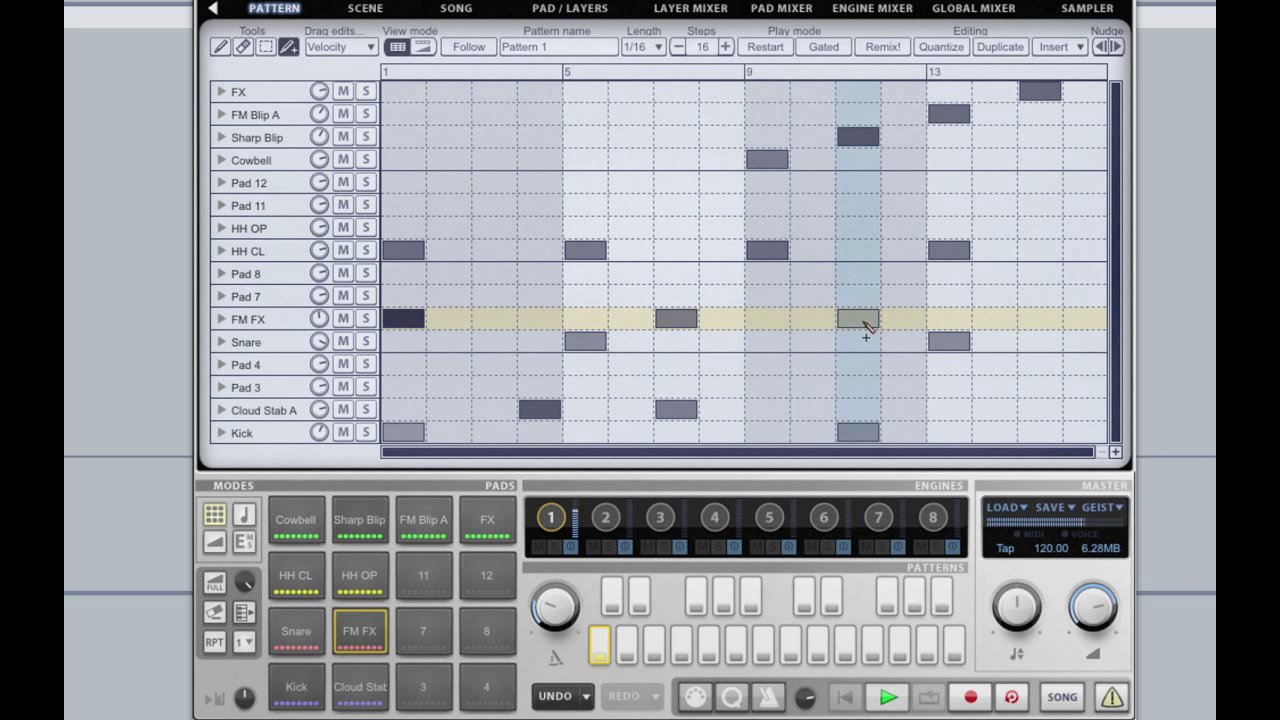
{"action": "left_click", "coordinate": [1040, 322]}
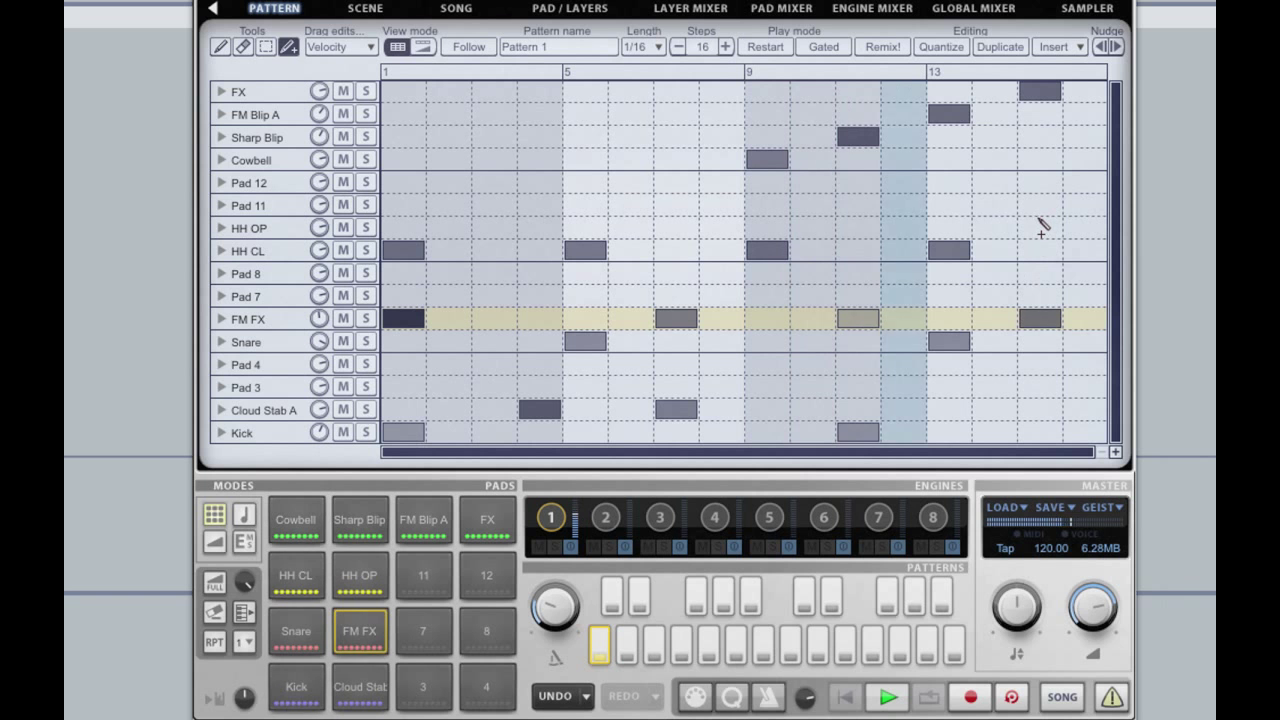